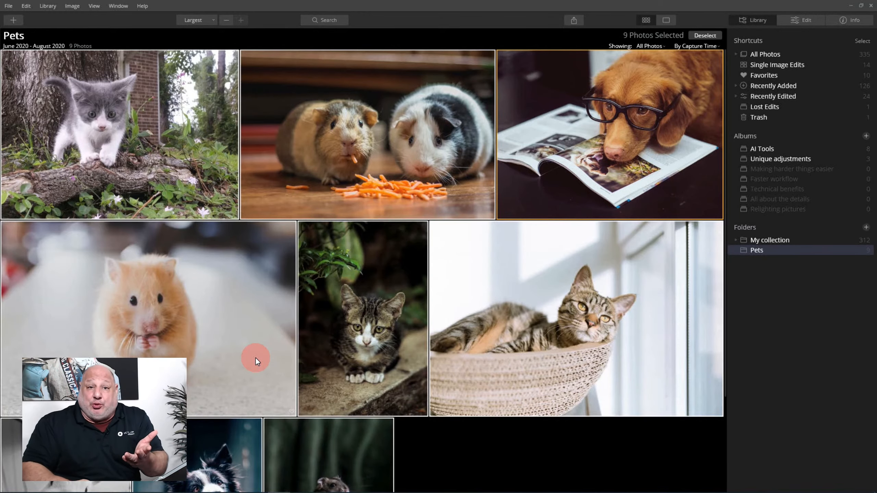
Open the photo of the tabby kitten sitting on the ledge and crop it to 4:5 around the kitten, about 2715 × 3394 pixels.
{"action": "left_click", "coordinate": [181, 307]}
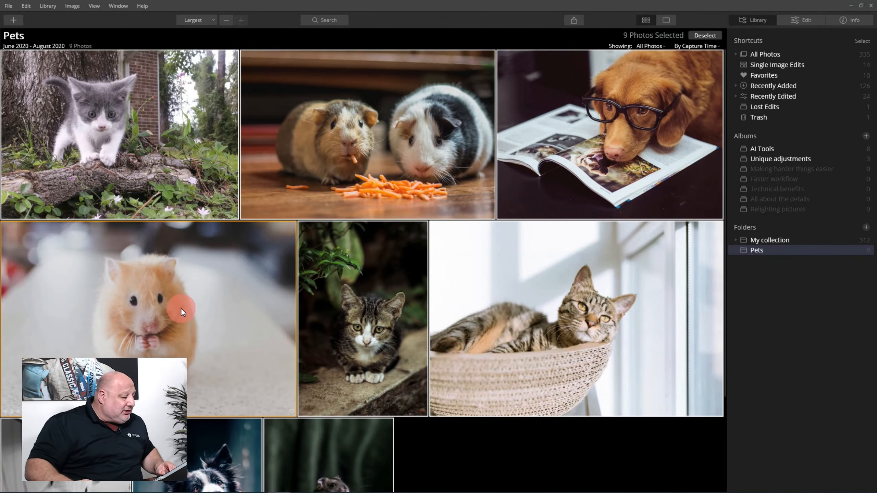
{"action": "double_click", "coordinate": [409, 318]}
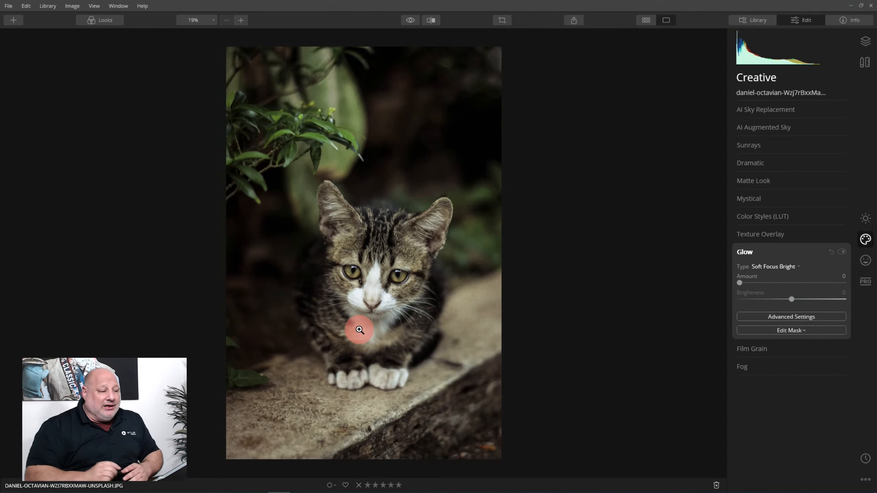
{"action": "left_click", "coordinate": [502, 20]}
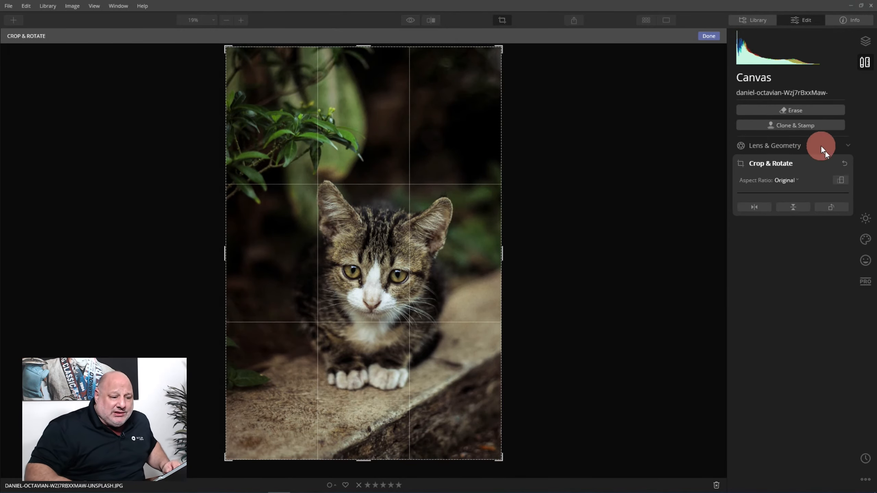
{"action": "left_click", "coordinate": [791, 178]}
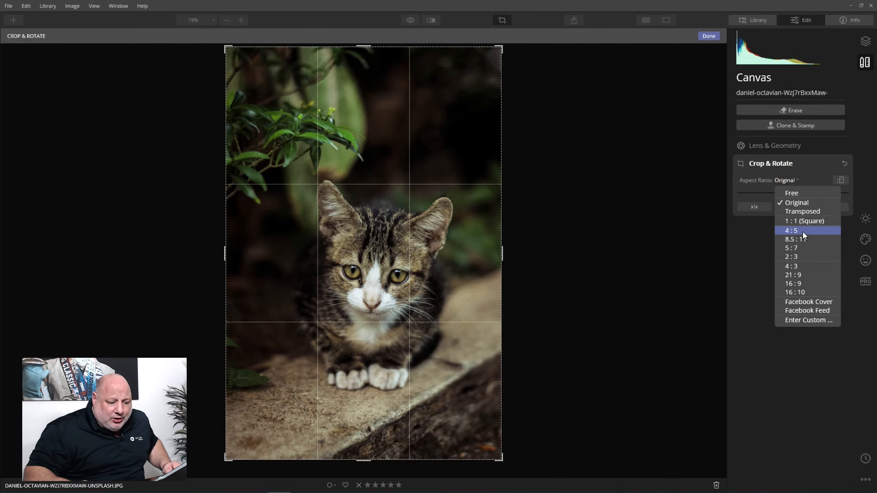
{"action": "left_click", "coordinate": [802, 231]}
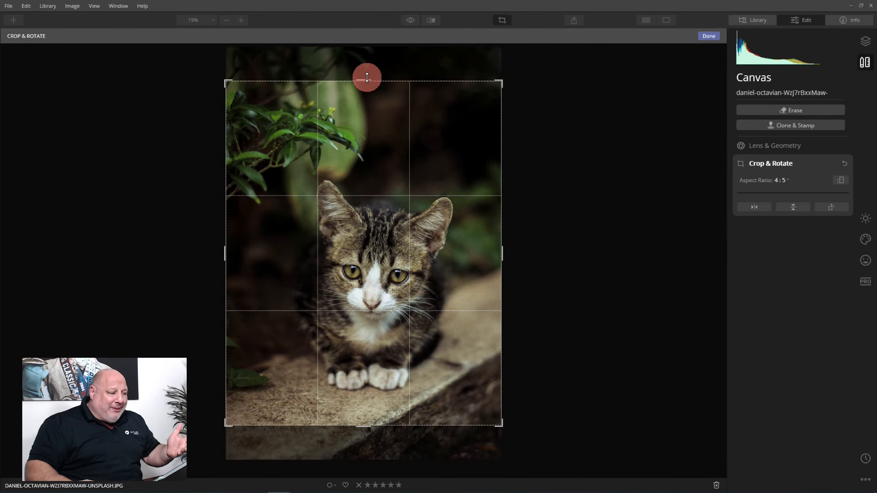
{"action": "left_click_drag", "start_coordinate": [365, 79], "coordinate": [366, 121]}
{"action": "left_click_drag", "start_coordinate": [352, 232], "coordinate": [342, 231]}
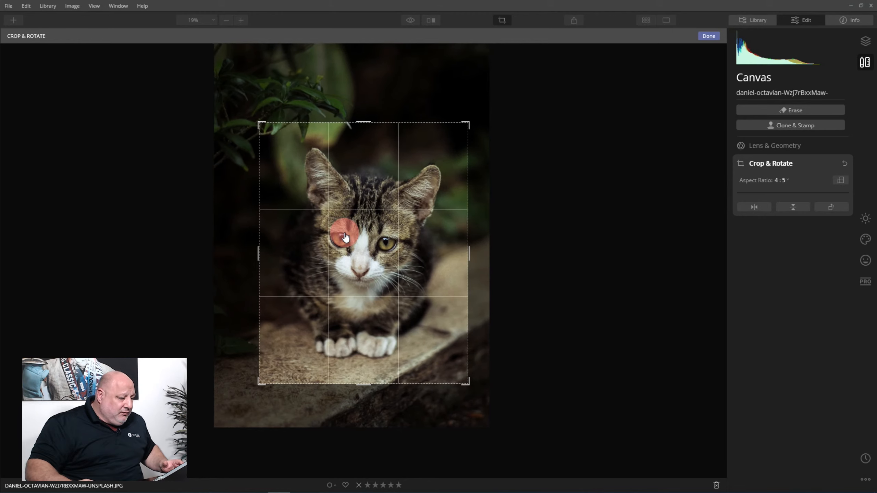
{"action": "left_click_drag", "start_coordinate": [363, 123], "coordinate": [362, 99]}
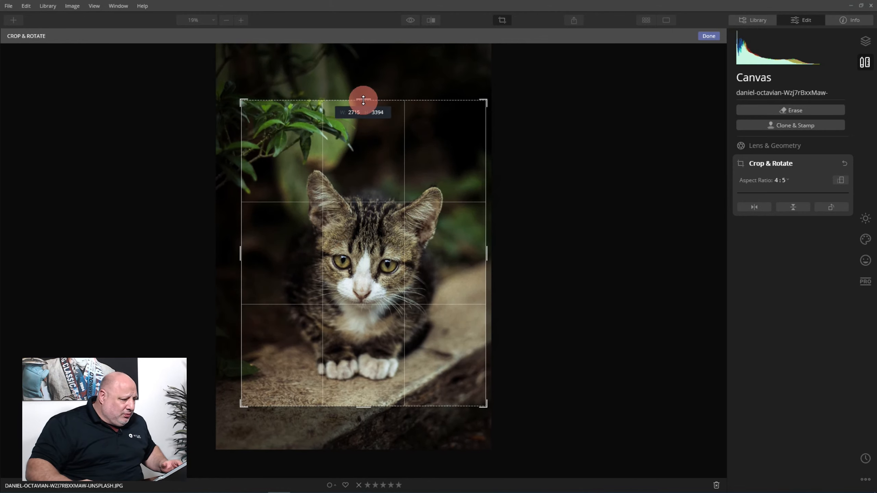
{"action": "mouse_move", "coordinate": [348, 225]}
{"action": "left_mouse_down"}
{"action": "mouse_move", "coordinate": [358, 201]}
{"action": "mouse_move", "coordinate": [348, 204]}
{"action": "mouse_move", "coordinate": [352, 215]}
{"action": "left_mouse_up"}
{"action": "left_click", "coordinate": [710, 36]}
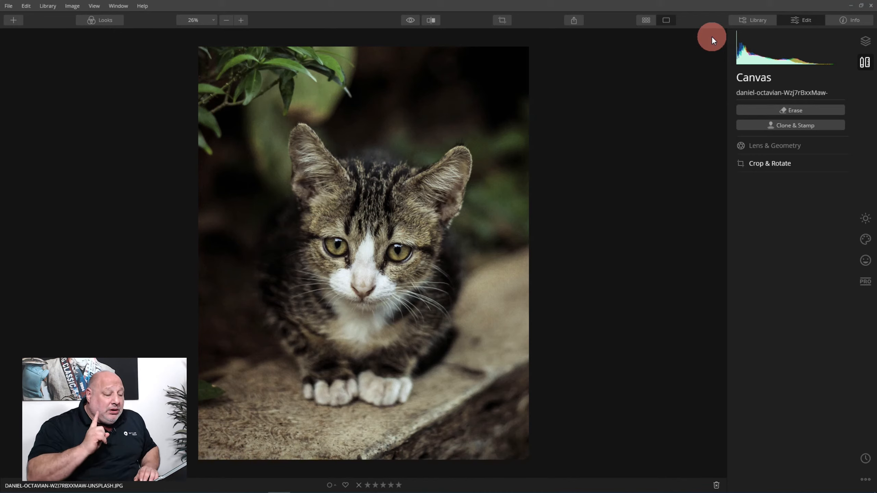
Apply a Soft Focus Glow to the kitten photo with Amount 76, Brightness -21 and Smoothness 33.
{"action": "left_click", "coordinate": [865, 238]}
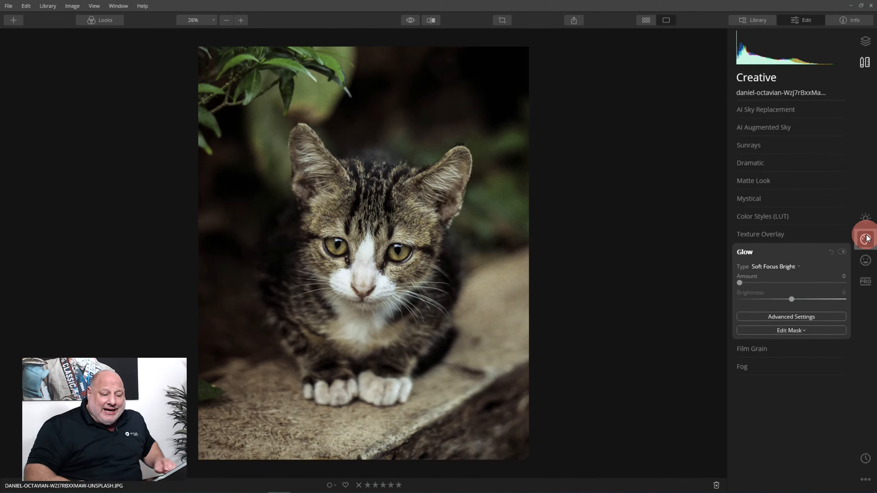
{"action": "left_click", "coordinate": [790, 267]}
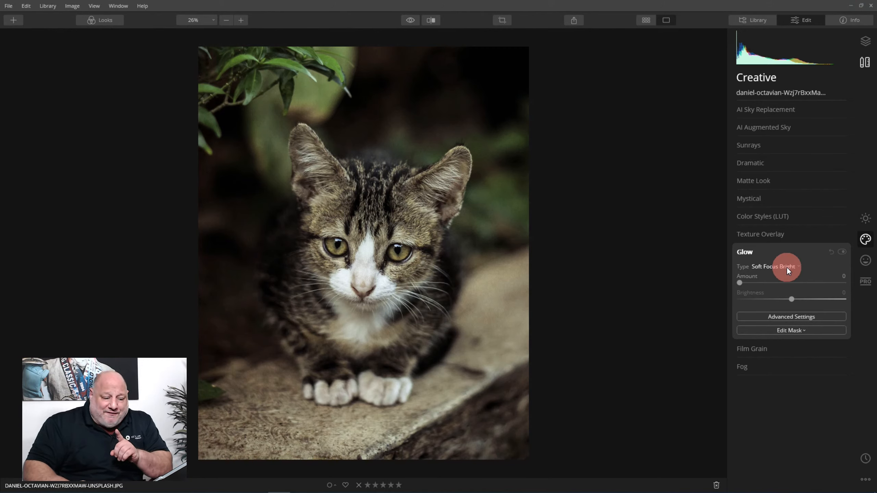
{"action": "left_click", "coordinate": [811, 265]}
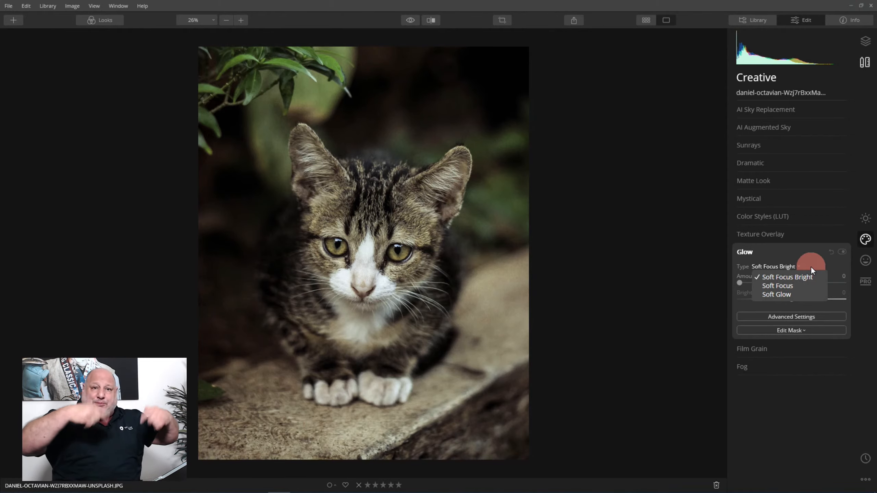
{"action": "left_click", "coordinate": [788, 286]}
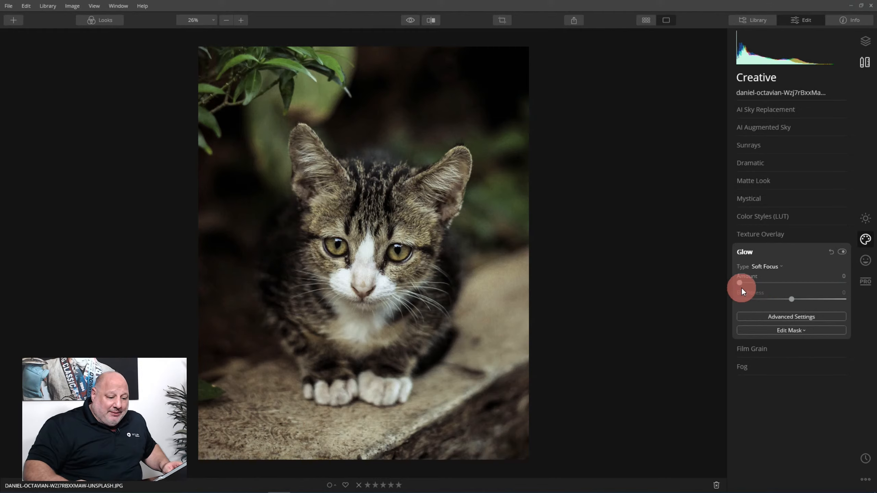
{"action": "left_click_drag", "start_coordinate": [737, 283], "coordinate": [833, 282]}
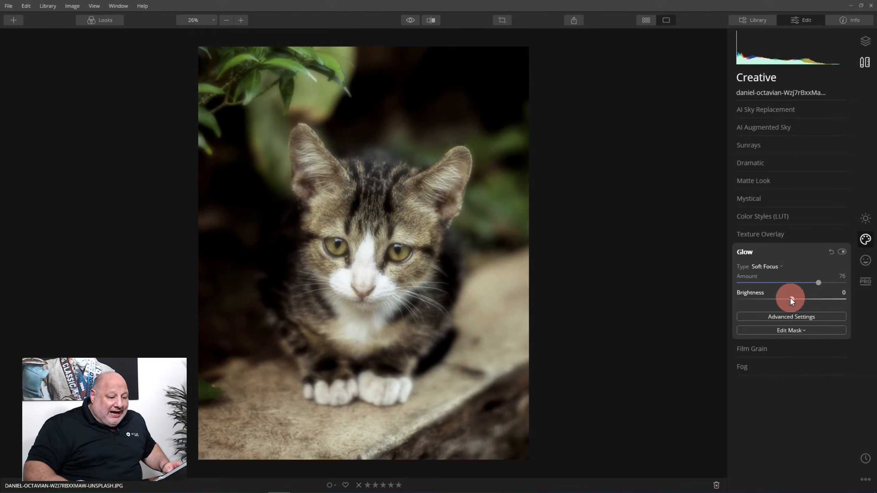
{"action": "mouse_move", "coordinate": [791, 299]}
{"action": "left_mouse_down"}
{"action": "mouse_move", "coordinate": [843, 306]}
{"action": "mouse_move", "coordinate": [781, 301]}
{"action": "left_mouse_up"}
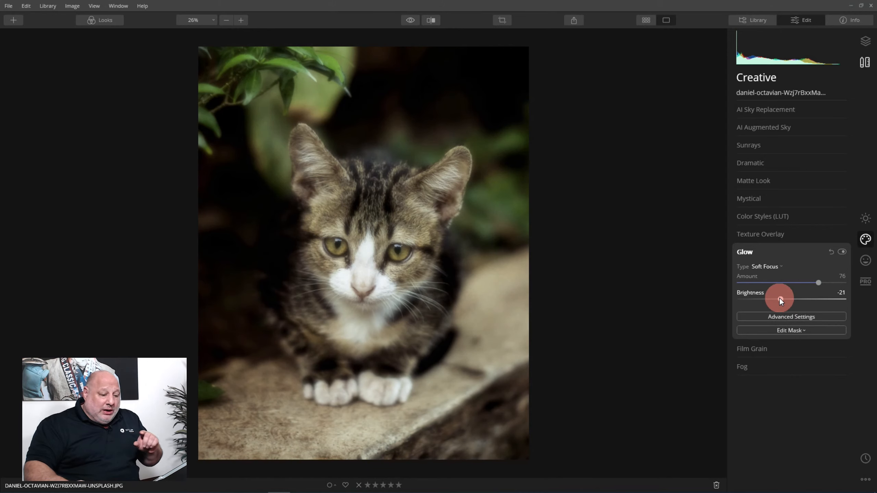
{"action": "left_click", "coordinate": [791, 314]}
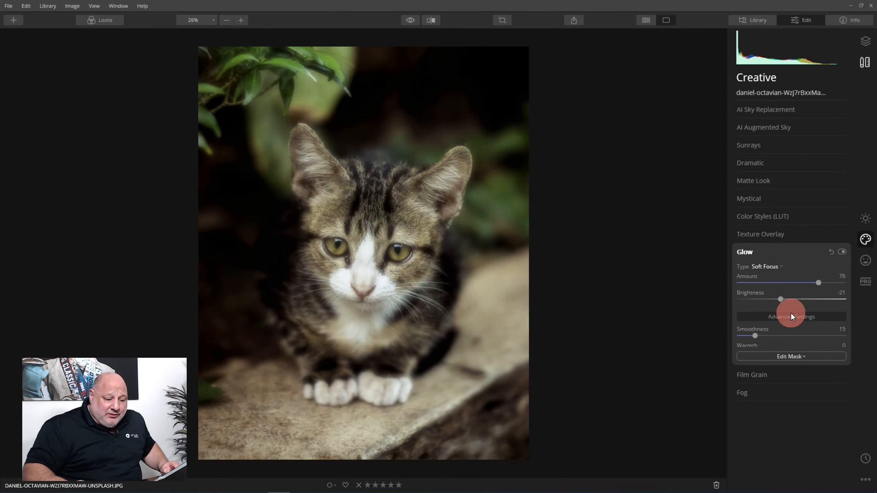
{"action": "left_click_drag", "start_coordinate": [755, 337], "coordinate": [775, 330]}
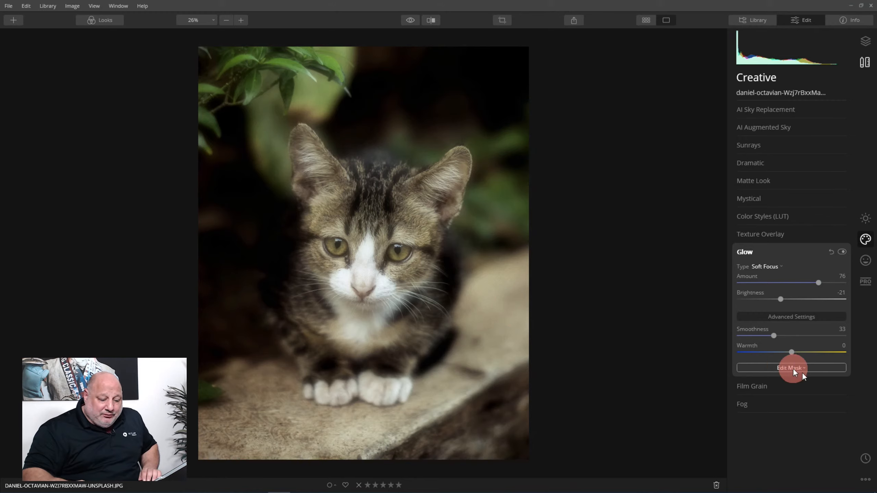
Add a radial mask to the Glow, centred on the kitten's face and reaching its paws, and compare the photo with the original.
{"action": "left_click", "coordinate": [781, 367]}
{"action": "left_click", "coordinate": [775, 389]}
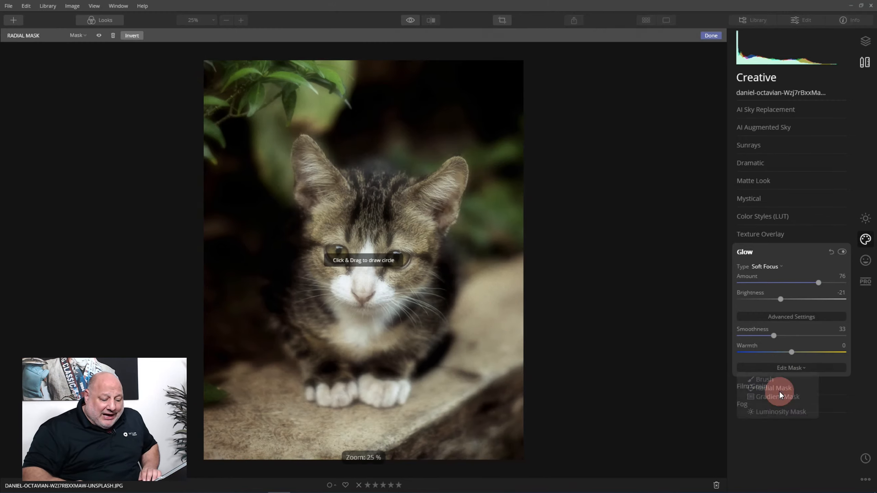
{"action": "mouse_move", "coordinate": [365, 271]}
{"action": "left_mouse_down"}
{"action": "mouse_move", "coordinate": [414, 314]}
{"action": "mouse_move", "coordinate": [367, 263]}
{"action": "left_mouse_up"}
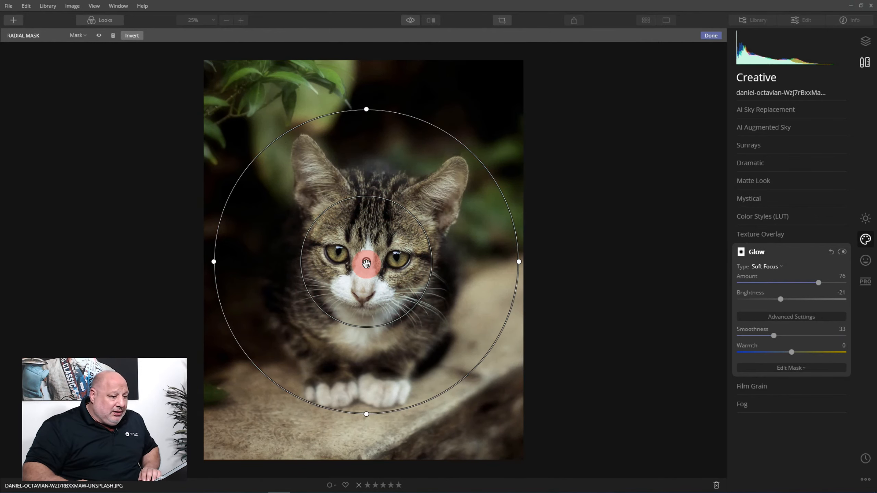
{"action": "left_click", "coordinate": [711, 35]}
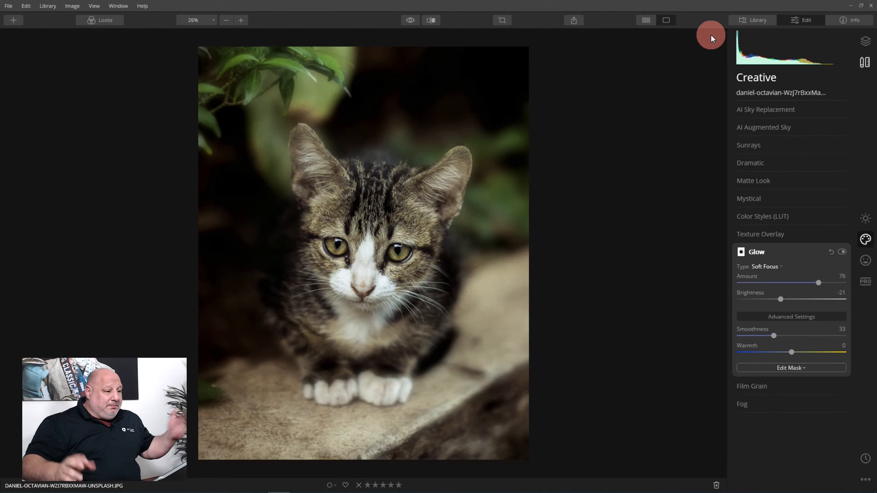
{"action": "left_click", "coordinate": [409, 19]}
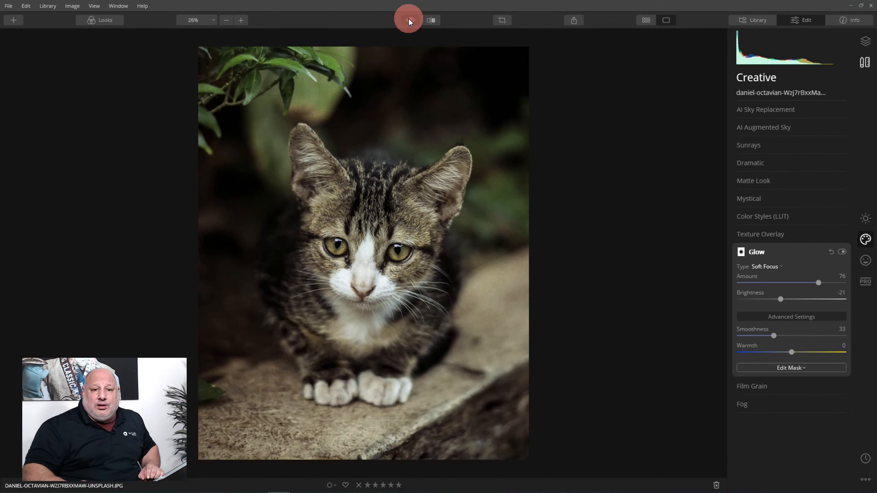
{"action": "left_click", "coordinate": [409, 18]}
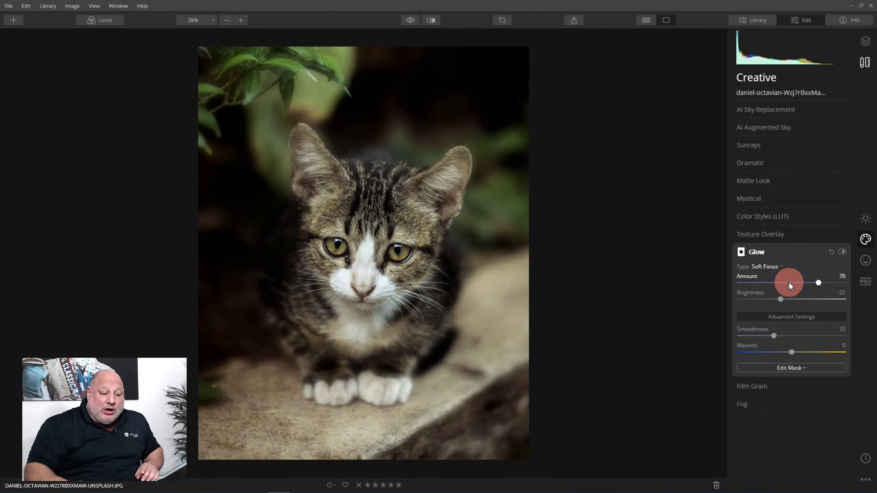
Change the Glow type to Soft Focus Bright and compare the kitten photo with the original.
{"action": "left_click", "coordinate": [774, 266]}
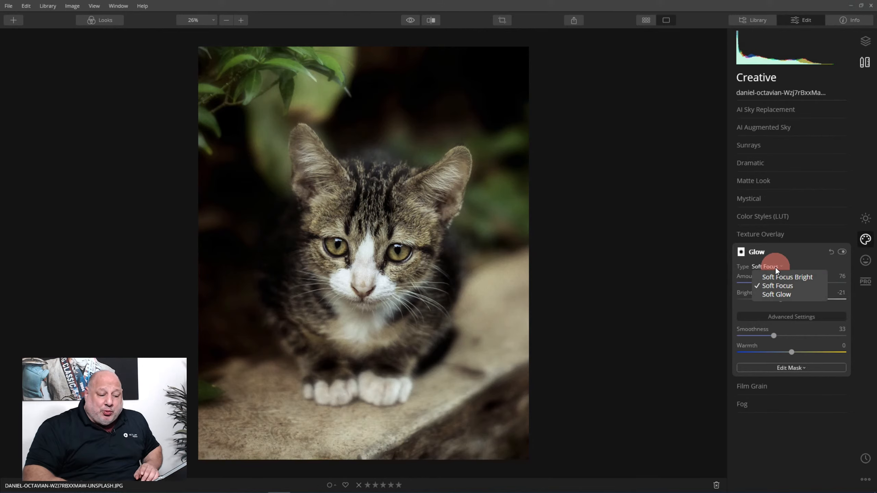
{"action": "left_click", "coordinate": [792, 275]}
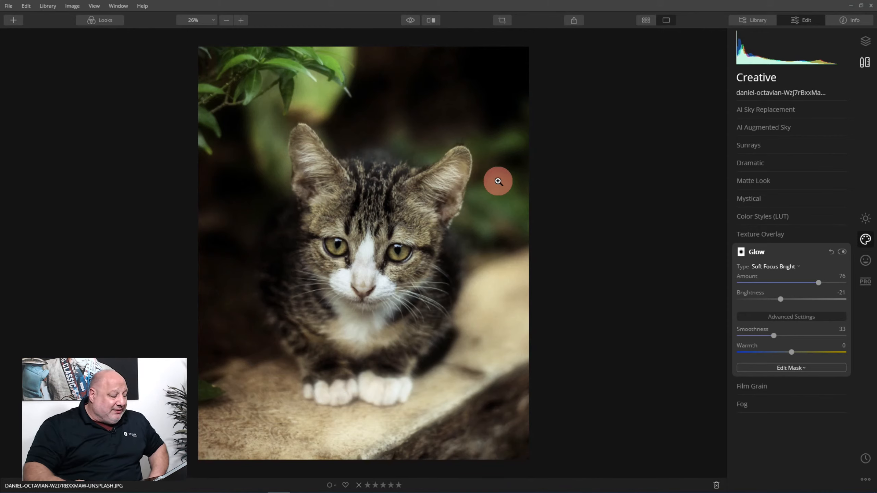
{"action": "left_click", "coordinate": [410, 20]}
{"action": "left_click", "coordinate": [411, 20]}
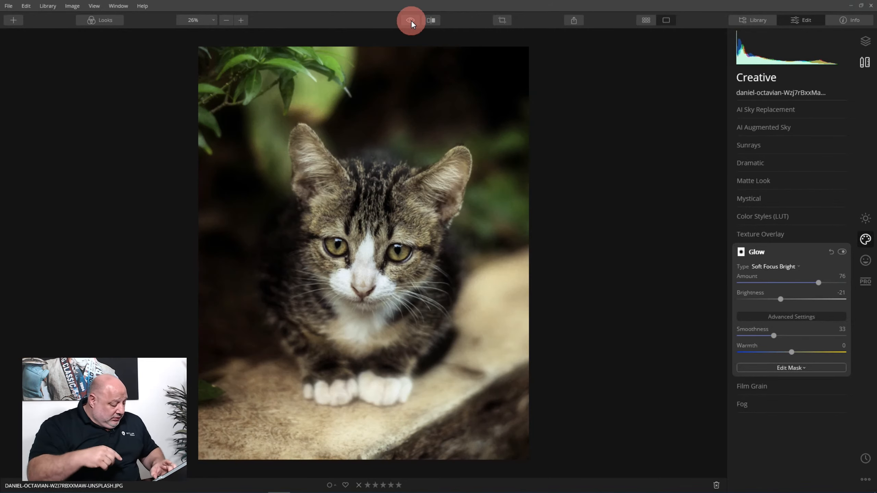
Return to the Pets gallery and open the black-and-white rabbit photo for editing.
{"action": "key", "text": "g"}
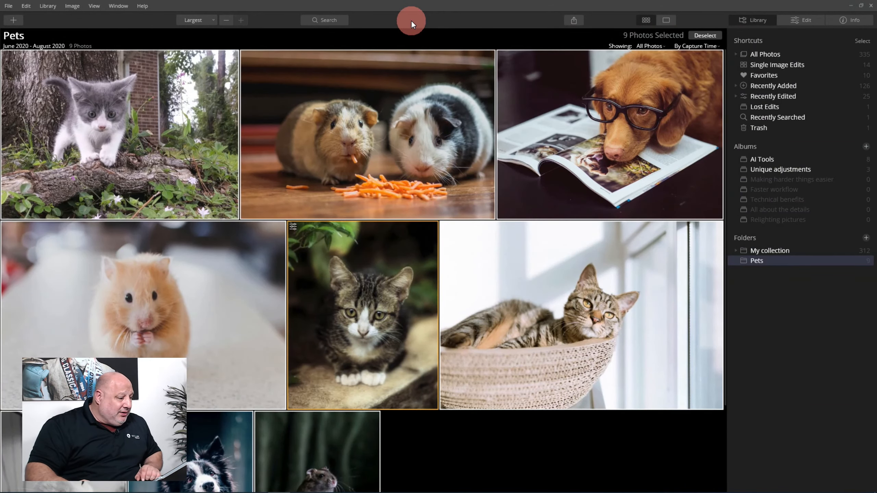
{"action": "scroll", "coordinate": [281, 206], "scroll_direction": "down", "scroll_amount": 3}
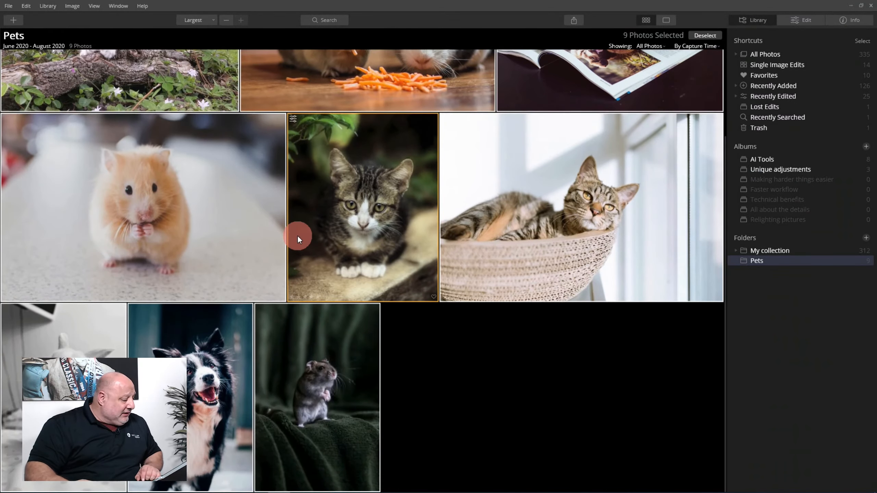
{"action": "double_click", "coordinate": [93, 390]}
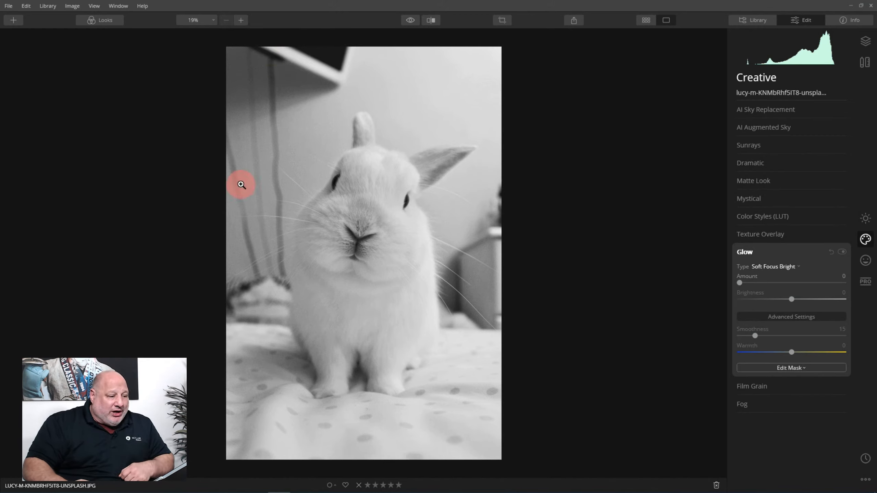
Crop the rabbit photo to 4:5, tightening the frame slightly around the rabbit, and apply the crop.
{"action": "left_click", "coordinate": [503, 21]}
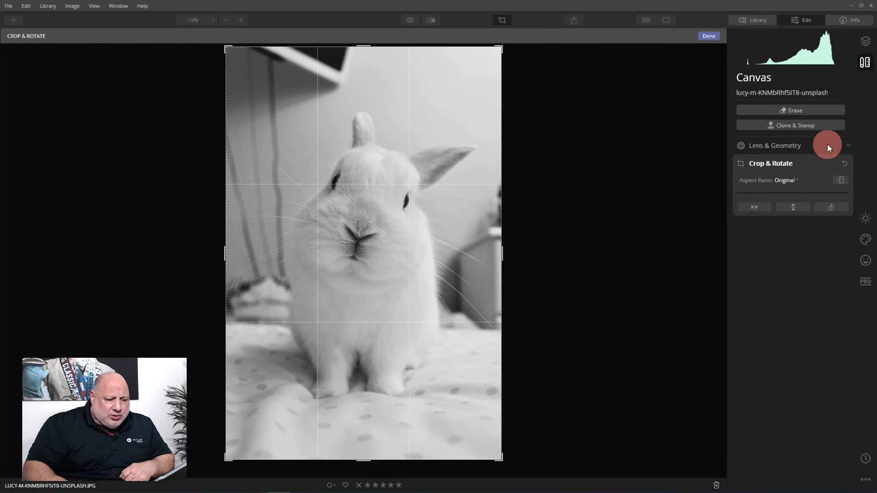
{"action": "left_click", "coordinate": [790, 180]}
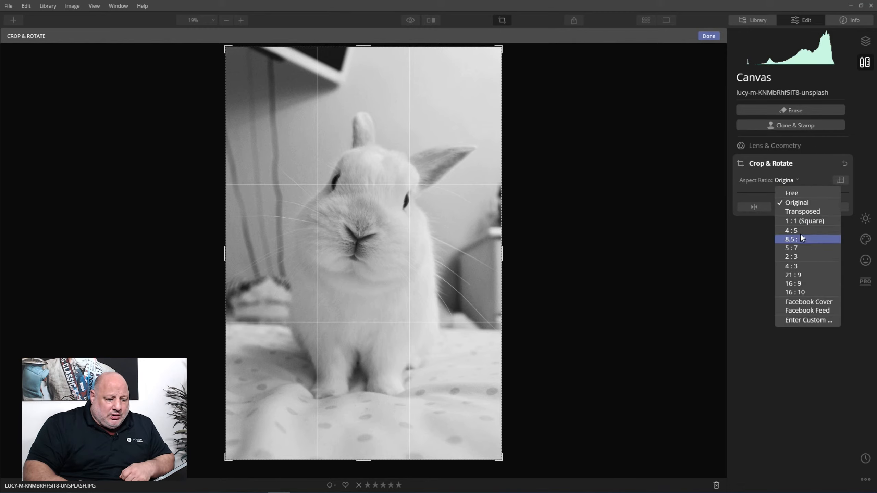
{"action": "left_click", "coordinate": [788, 230]}
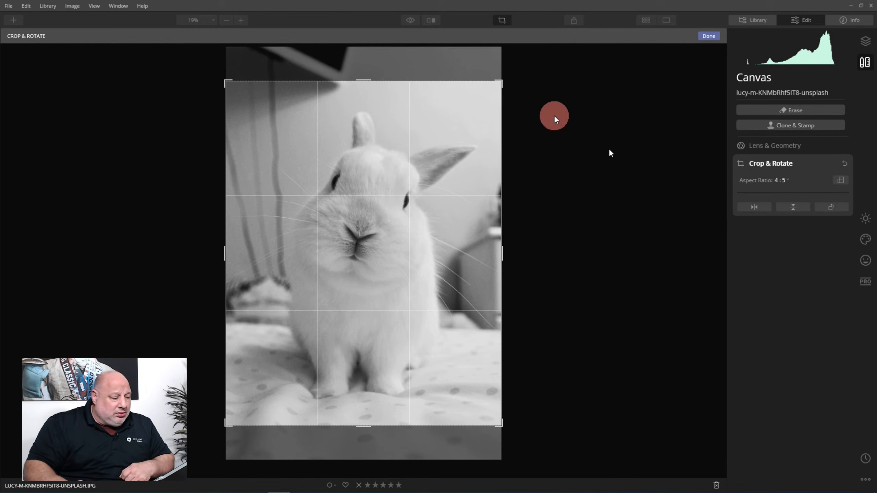
{"action": "left_click_drag", "start_coordinate": [372, 80], "coordinate": [372, 87]}
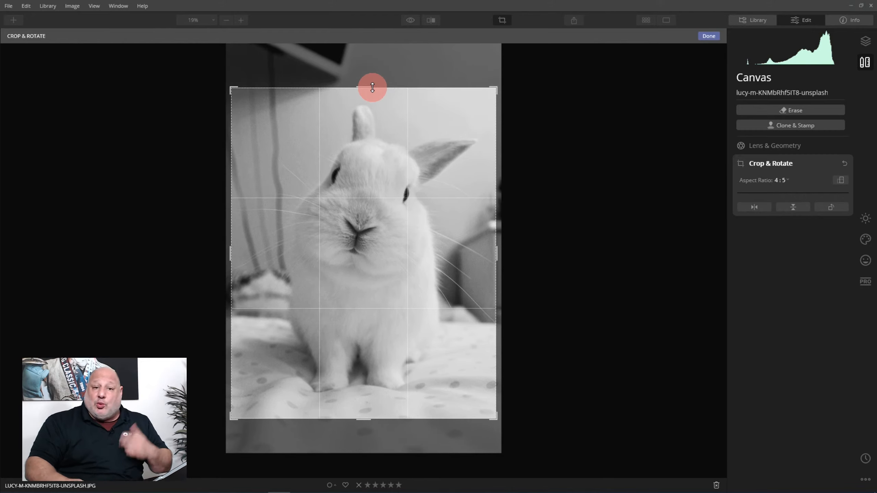
{"action": "left_click_drag", "start_coordinate": [358, 190], "coordinate": [356, 195]}
{"action": "left_click", "coordinate": [708, 39]}
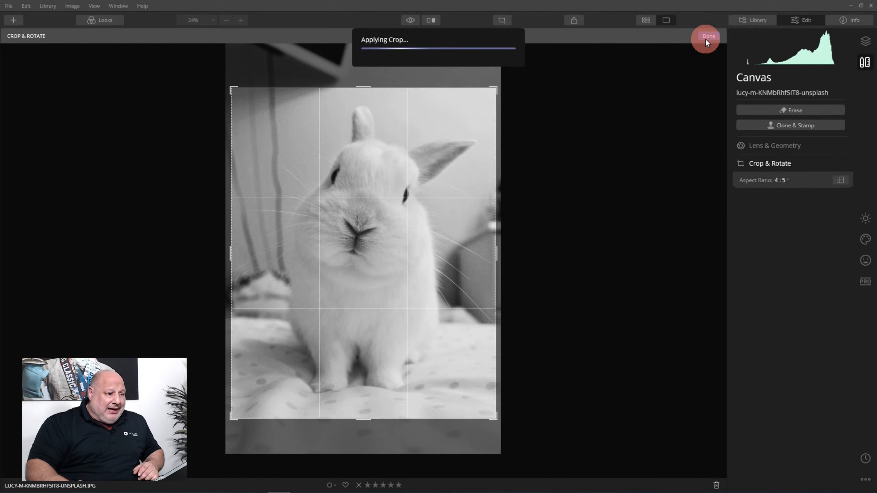
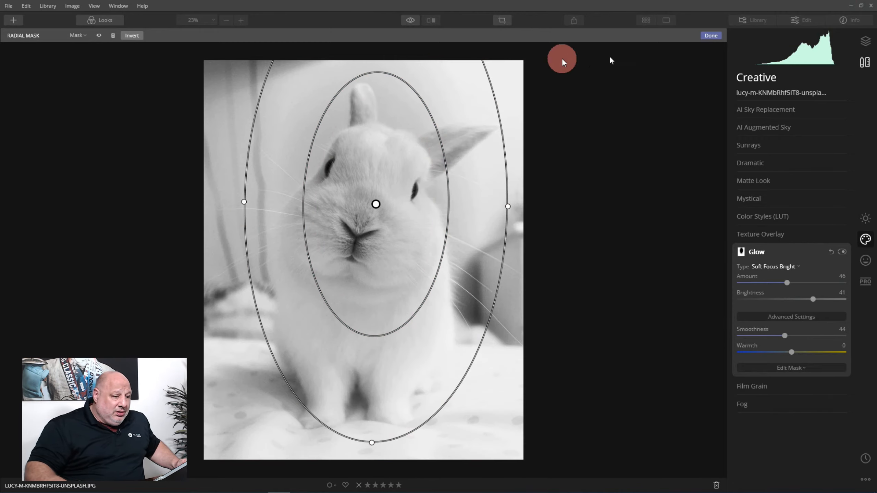
Apply the radial mask to the rabbit's Glow and compare the photo with the original.
{"action": "left_click", "coordinate": [710, 35]}
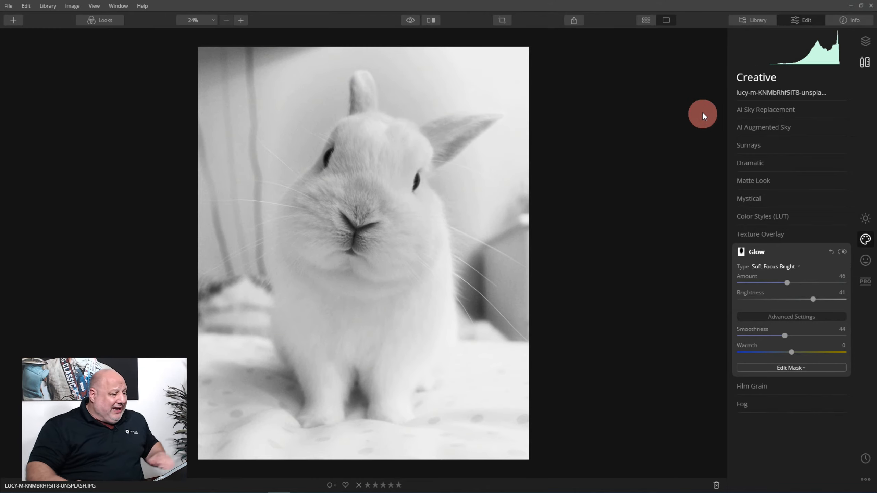
{"action": "left_click", "coordinate": [412, 20]}
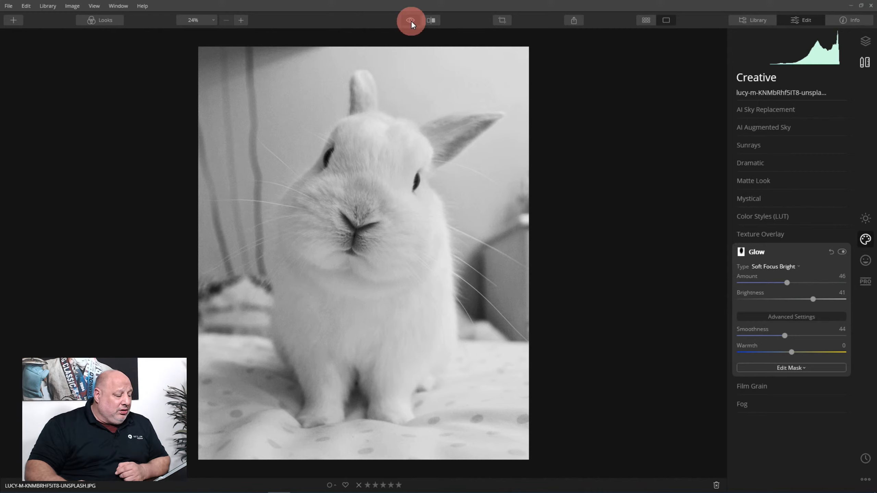
{"action": "left_click", "coordinate": [411, 21]}
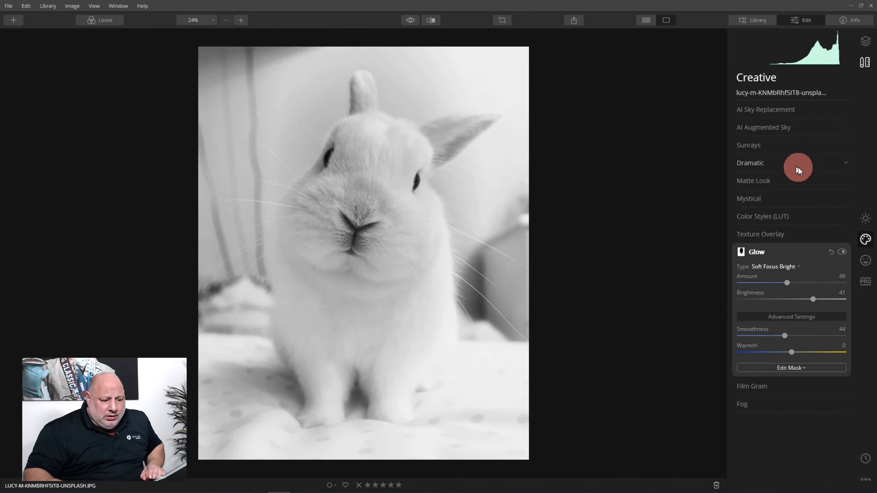
Set Medium Details to 57 in the Details Enhancer for the rabbit photo and compare it with the original.
{"action": "left_click", "coordinate": [865, 221]}
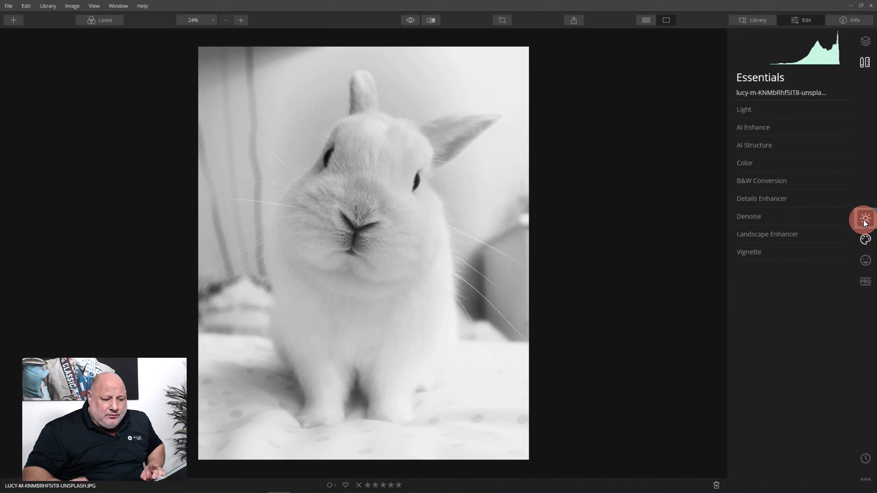
{"action": "left_click", "coordinate": [781, 197]}
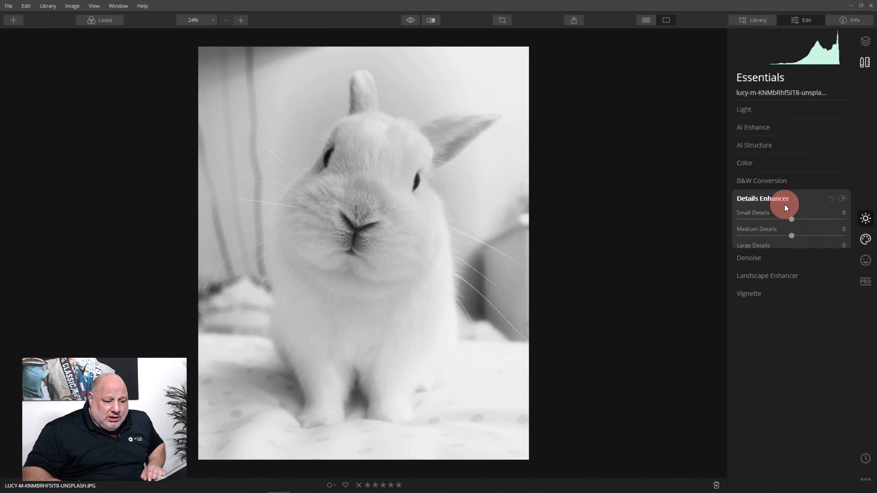
{"action": "left_click_drag", "start_coordinate": [794, 236], "coordinate": [817, 237]}
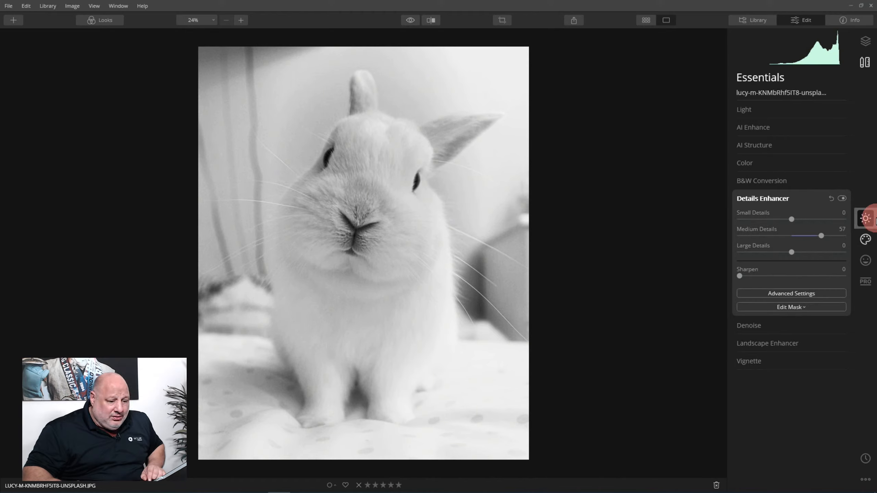
{"action": "left_click", "coordinate": [411, 20]}
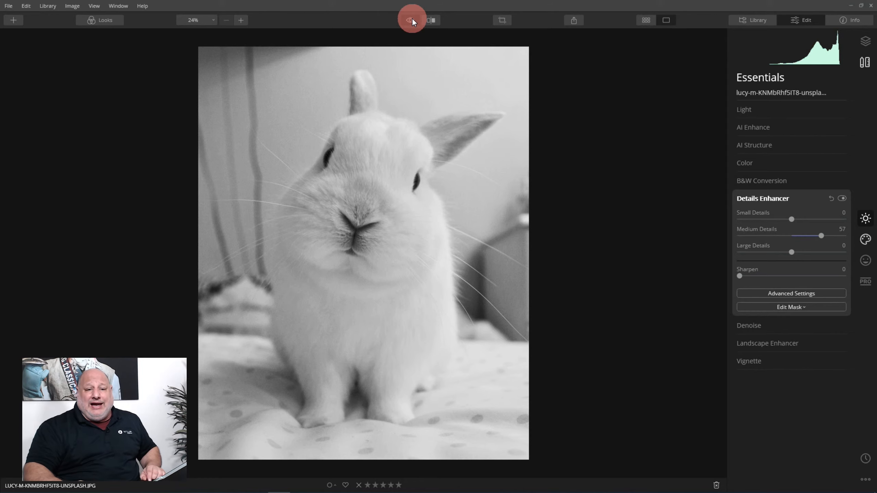
{"action": "left_click", "coordinate": [412, 20]}
Return to the Pets gallery and open the photo of the grey-and-white kitten on the log for editing.
{"action": "double_click", "coordinate": [393, 150]}
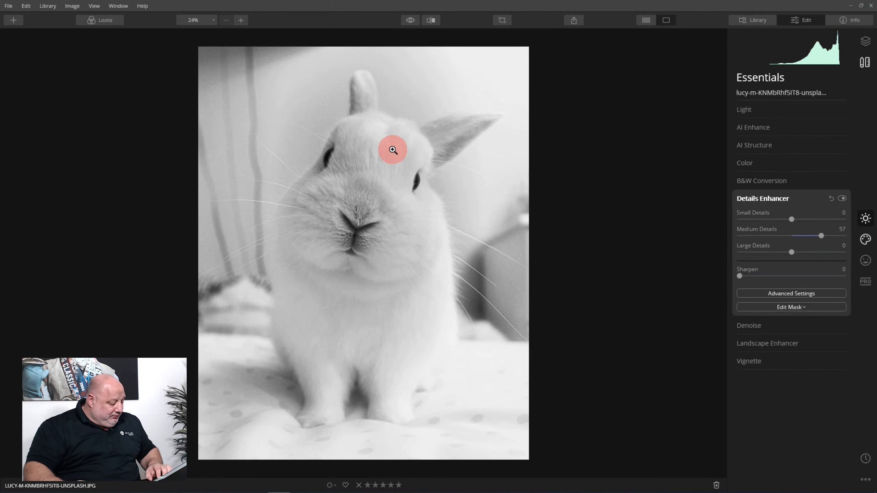
{"action": "scroll", "coordinate": [349, 242], "scroll_direction": "up", "scroll_amount": 3}
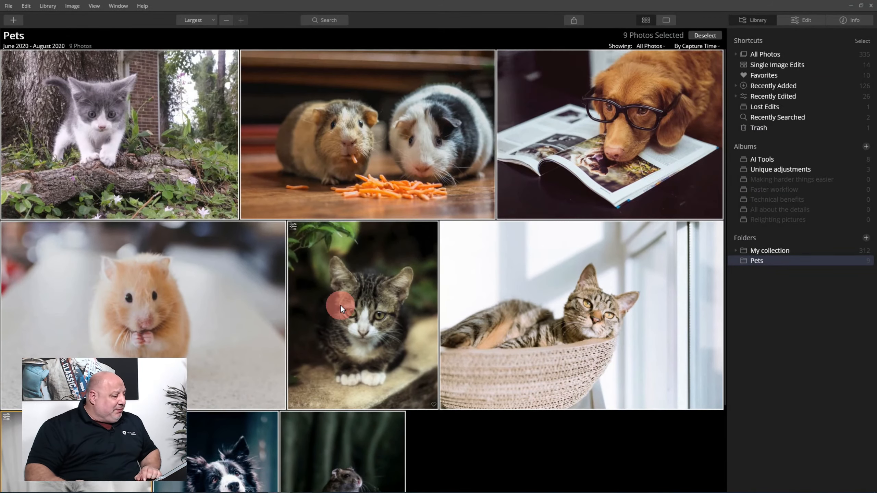
{"action": "double_click", "coordinate": [113, 104]}
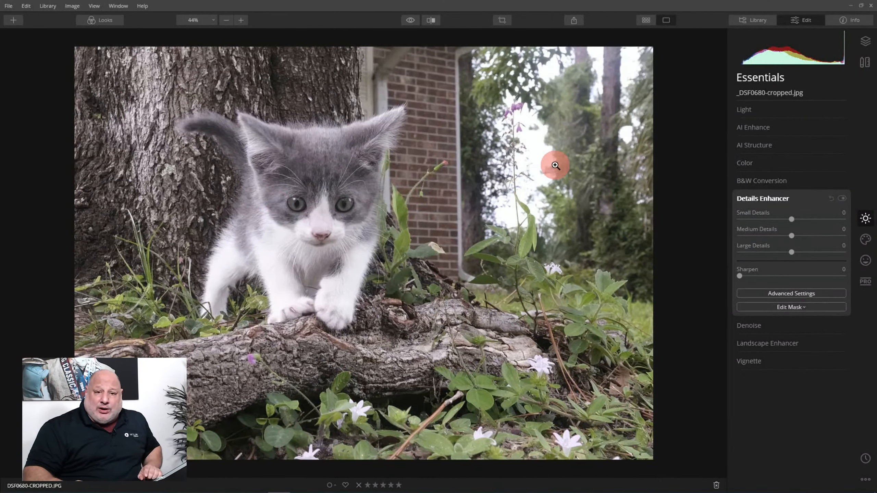
Add a Soft Focus Glow to the kitten photo with Amount 90 and Smoothness 63.
{"action": "left_click", "coordinate": [865, 239]}
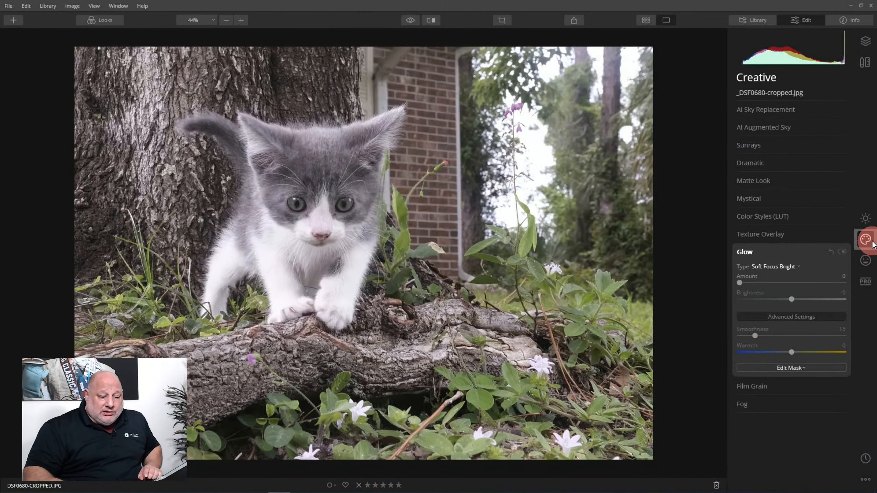
{"action": "left_click", "coordinate": [774, 267]}
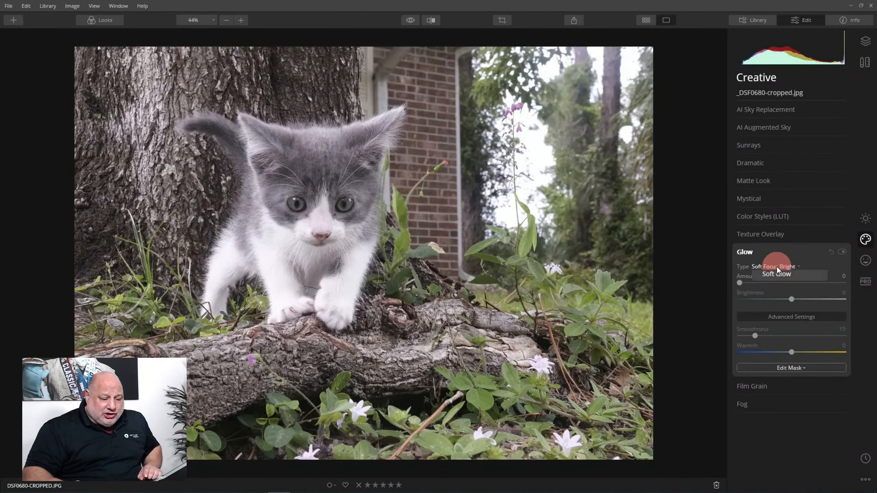
{"action": "left_click", "coordinate": [776, 284]}
{"action": "left_click_drag", "start_coordinate": [738, 282], "coordinate": [822, 283]}
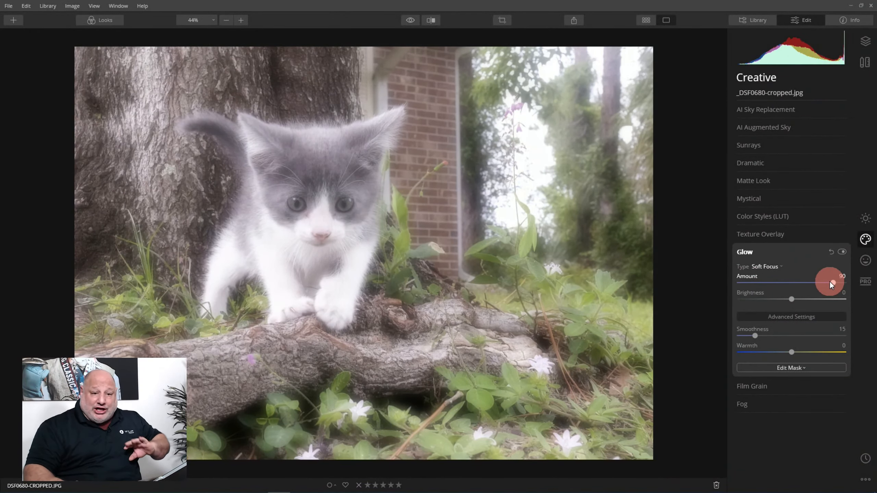
{"action": "left_click", "coordinate": [791, 299]}
{"action": "mouse_move", "coordinate": [791, 300]}
{"action": "left_mouse_down"}
{"action": "mouse_move", "coordinate": [823, 300]}
{"action": "mouse_move", "coordinate": [748, 300]}
{"action": "mouse_move", "coordinate": [790, 305]}
{"action": "left_mouse_up"}
{"action": "left_click", "coordinate": [762, 335]}
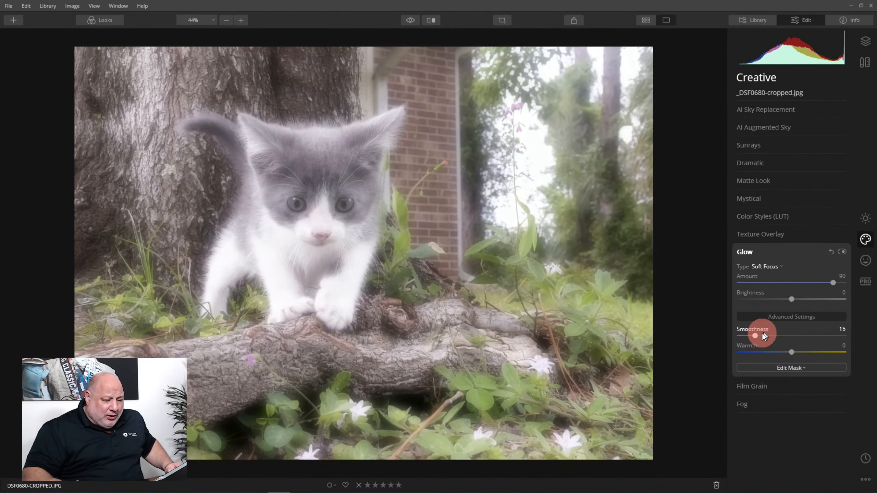
{"action": "left_click_drag", "start_coordinate": [757, 334], "coordinate": [806, 336]}
Add a circular radial mask to the Glow, centred on the kitten's face and reaching its paws, and apply it.
{"action": "left_click", "coordinate": [782, 369]}
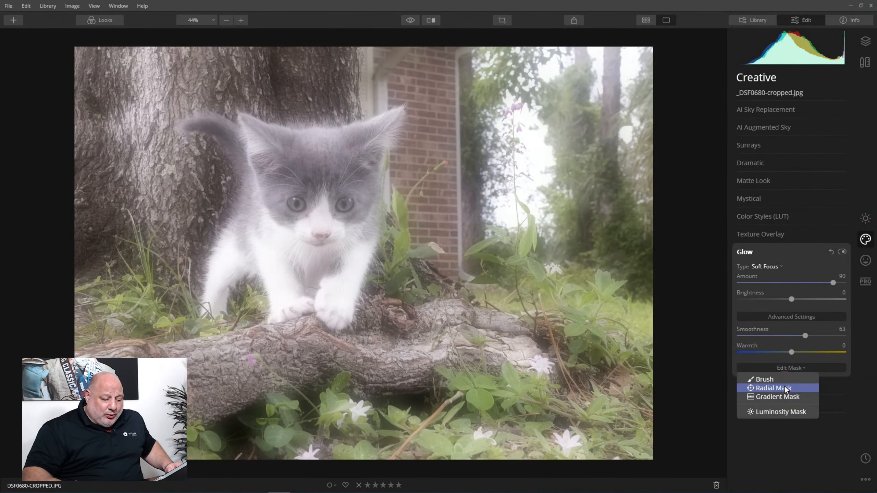
{"action": "left_click", "coordinate": [785, 387]}
{"action": "left_click_drag", "start_coordinate": [326, 225], "coordinate": [366, 263]}
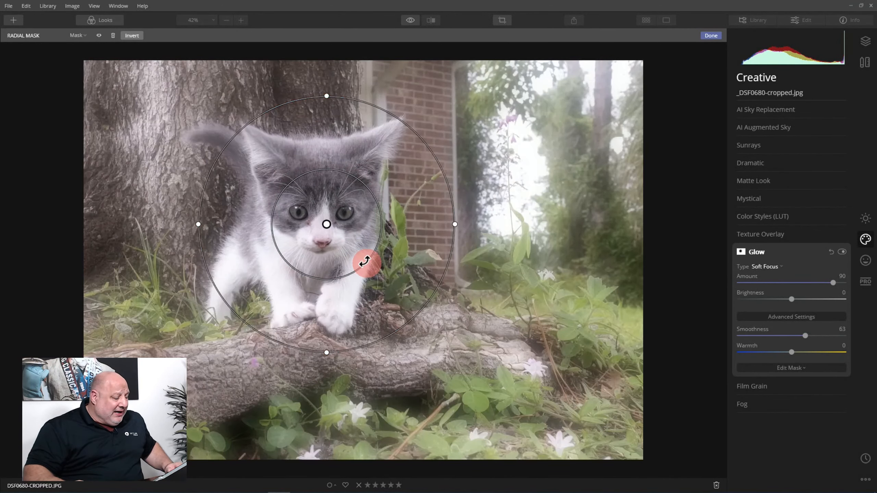
{"action": "left_click", "coordinate": [710, 36]}
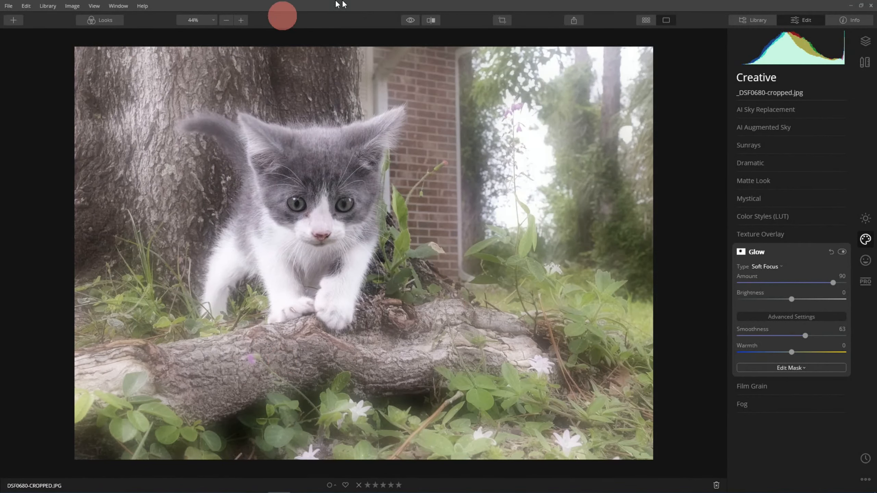
Compare the glowing kitten photo with the original and reset the Glow adjustment.
{"action": "left_click", "coordinate": [412, 20]}
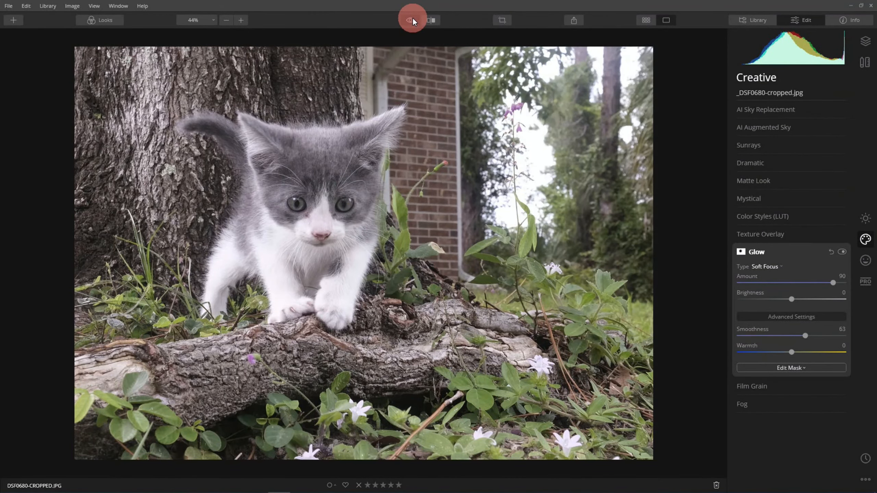
{"action": "left_click", "coordinate": [411, 20]}
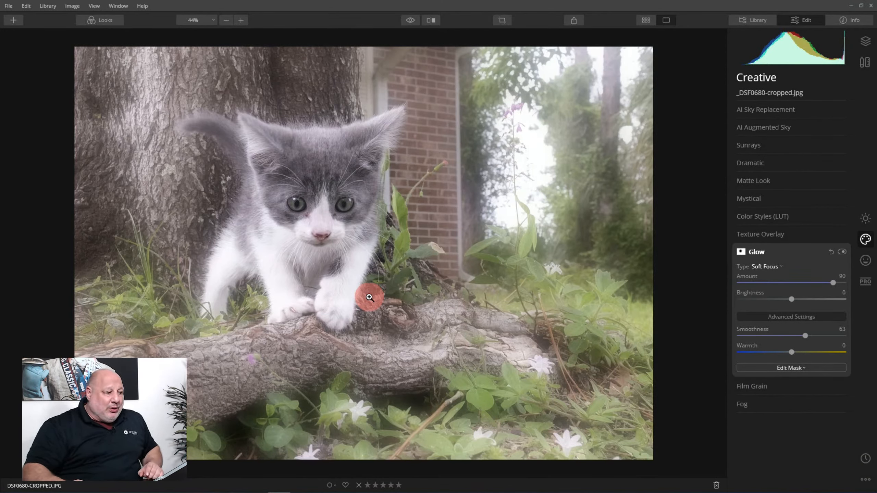
{"action": "left_click", "coordinate": [832, 252]}
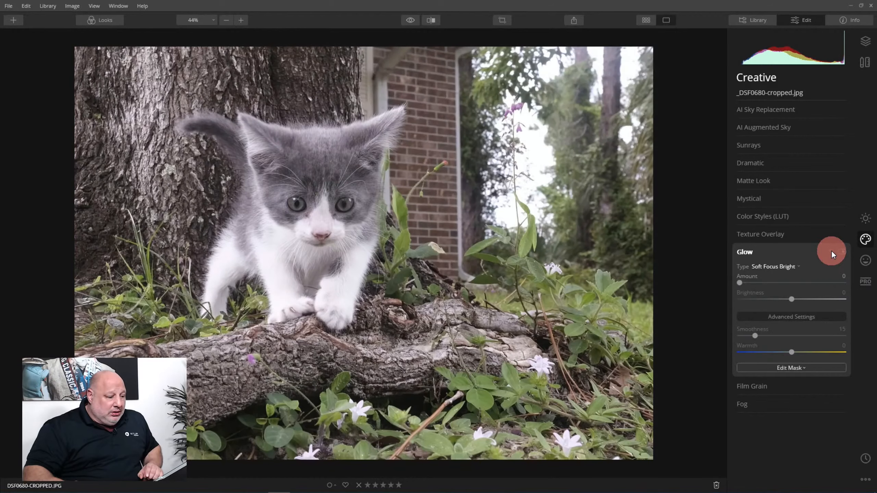
Crop the kitten photo at its original aspect ratio, tightening the frame around the kitten and log, and apply the crop.
{"action": "left_click", "coordinate": [501, 21]}
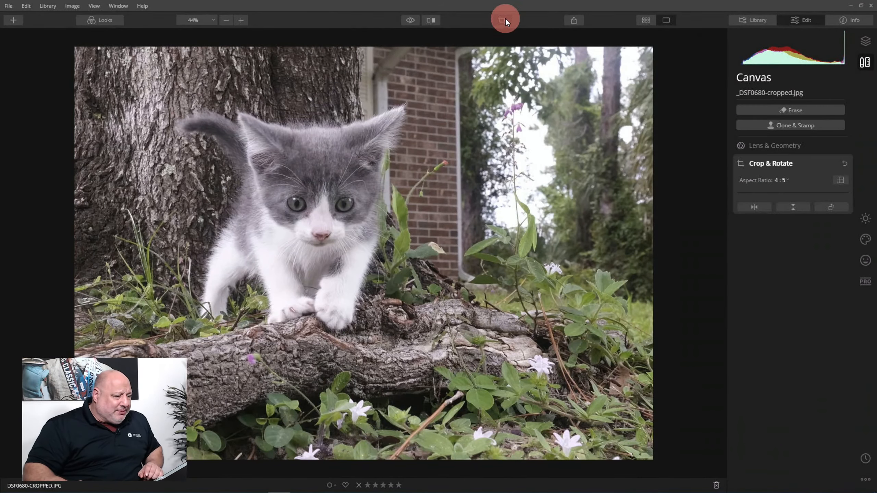
{"action": "left_click_drag", "start_coordinate": [652, 50], "coordinate": [584, 65]}
{"action": "mouse_move", "coordinate": [435, 221]}
{"action": "left_mouse_down"}
{"action": "mouse_move", "coordinate": [409, 278]}
{"action": "mouse_move", "coordinate": [456, 264]}
{"action": "mouse_move", "coordinate": [587, 256]}
{"action": "mouse_move", "coordinate": [486, 257]}
{"action": "left_mouse_up"}
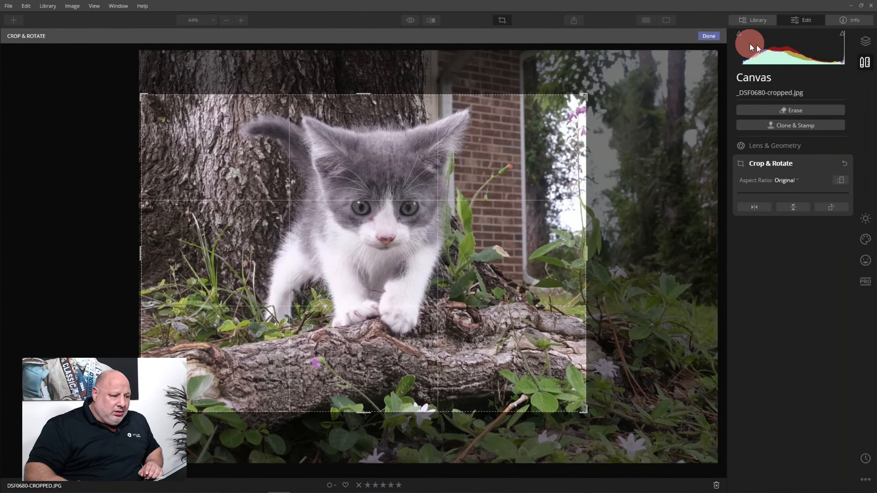
{"action": "left_click", "coordinate": [705, 37]}
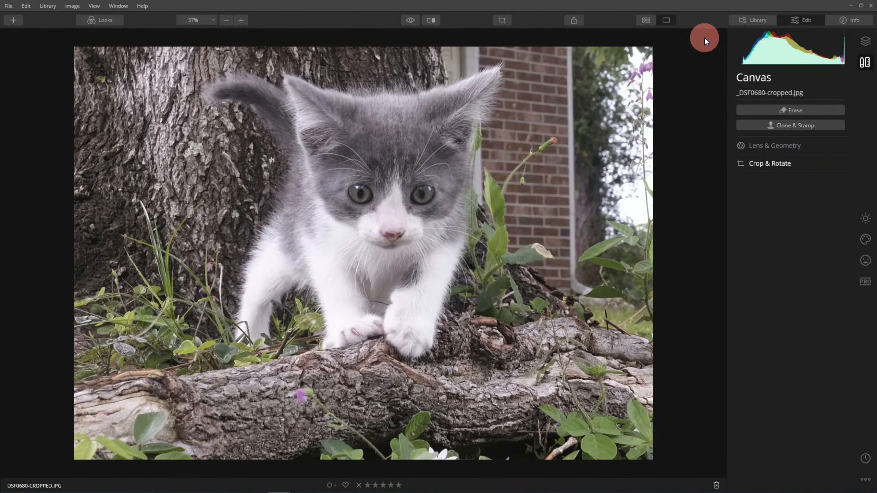
Set the kitten photo's Medium Details to 51, raise Small Details slightly, and set AI Accent to 31.
{"action": "left_click", "coordinate": [865, 218]}
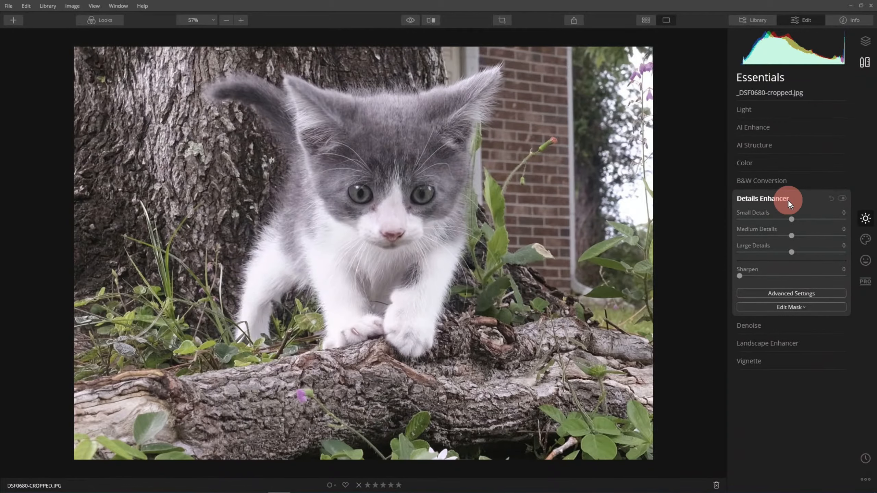
{"action": "left_click_drag", "start_coordinate": [813, 238], "coordinate": [821, 238]}
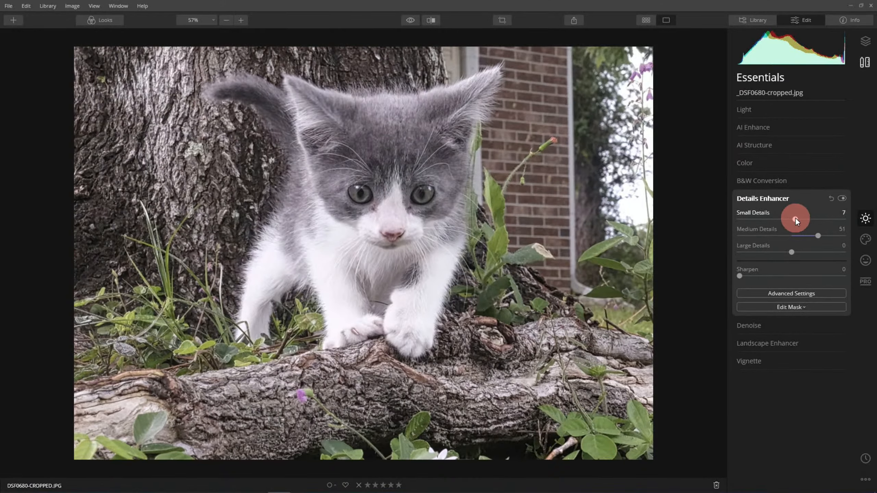
{"action": "left_click", "coordinate": [763, 130]}
{"action": "left_click_drag", "start_coordinate": [739, 146], "coordinate": [771, 154]}
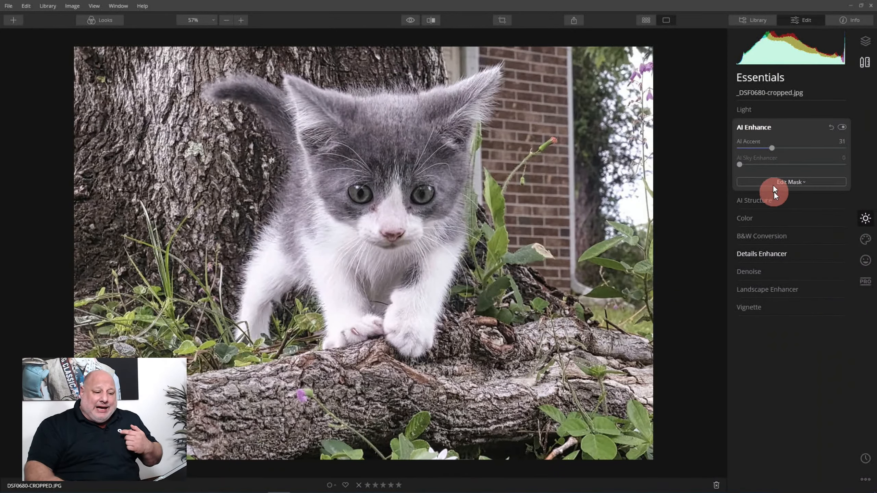
Return to the Pets gallery and open the photo of the two guinea pigs for editing.
{"action": "left_click", "coordinate": [866, 243]}
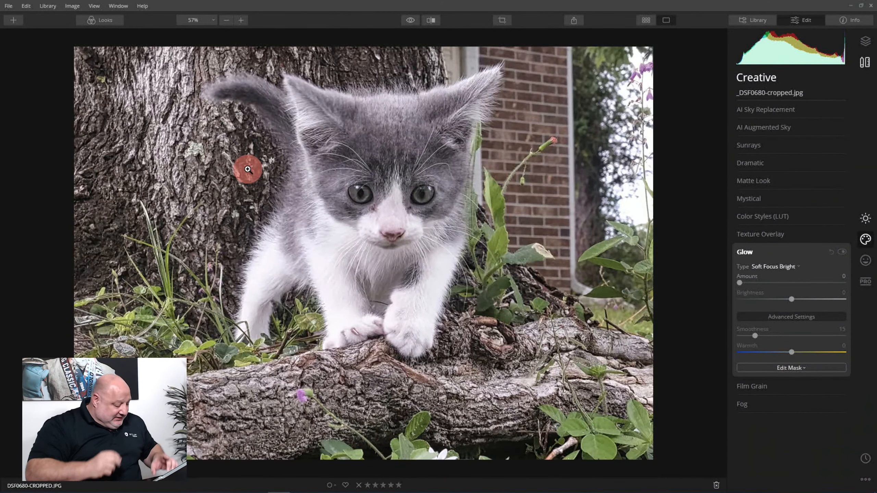
{"action": "key", "text": "g"}
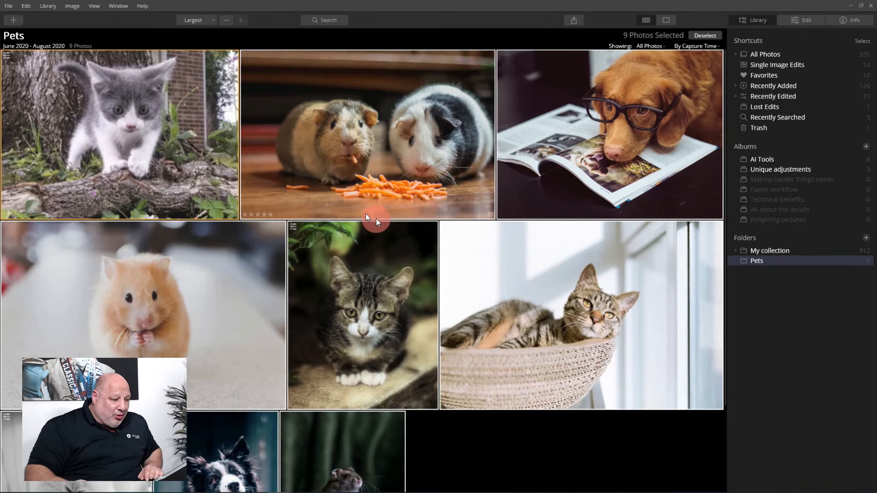
{"action": "left_click", "coordinate": [368, 135]}
{"action": "double_click", "coordinate": [369, 136]}
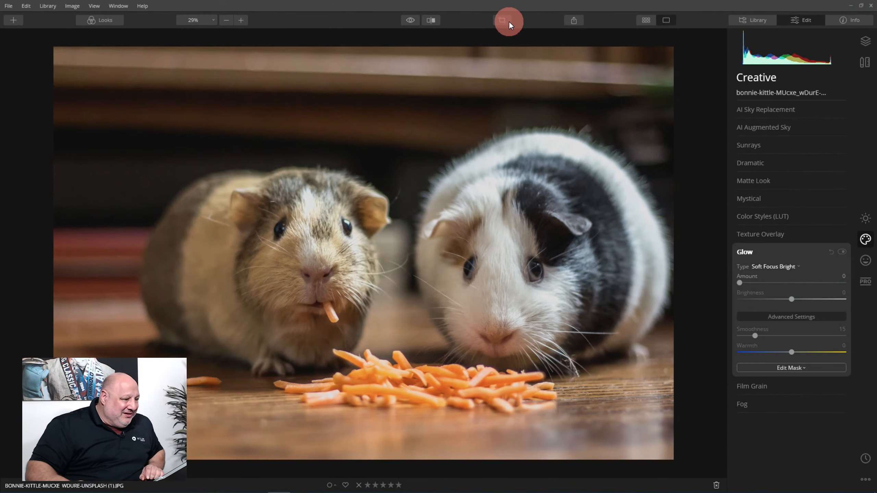
Crop the guinea pig photo slightly tighter at its original aspect ratio, reframe it around both animals, and apply the crop.
{"action": "left_click", "coordinate": [509, 20]}
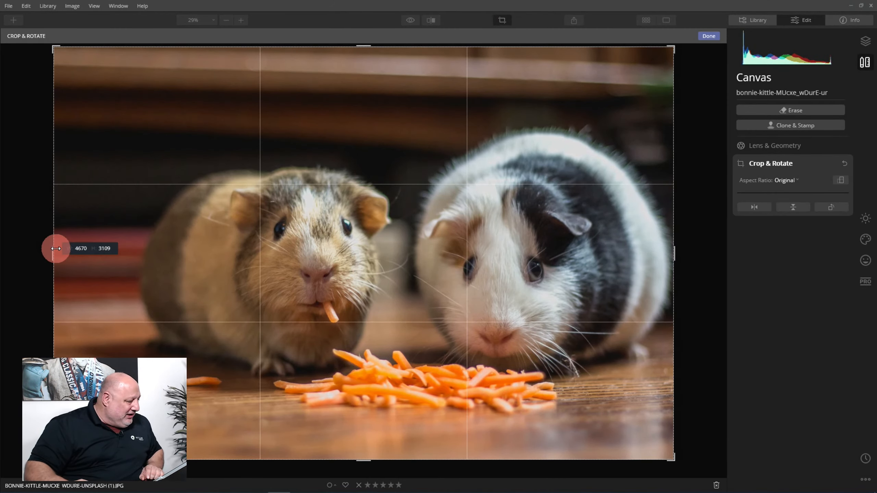
{"action": "left_click_drag", "start_coordinate": [55, 248], "coordinate": [82, 264]}
{"action": "left_click_drag", "start_coordinate": [310, 262], "coordinate": [310, 253]}
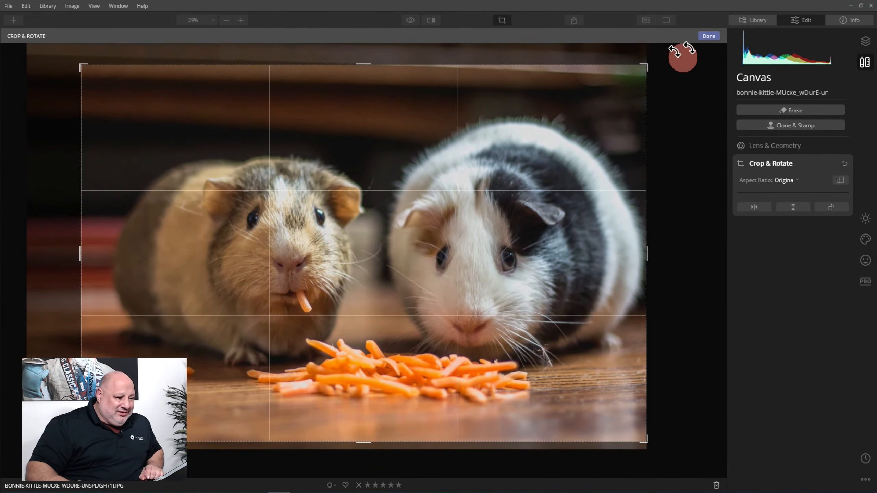
{"action": "left_click", "coordinate": [708, 37]}
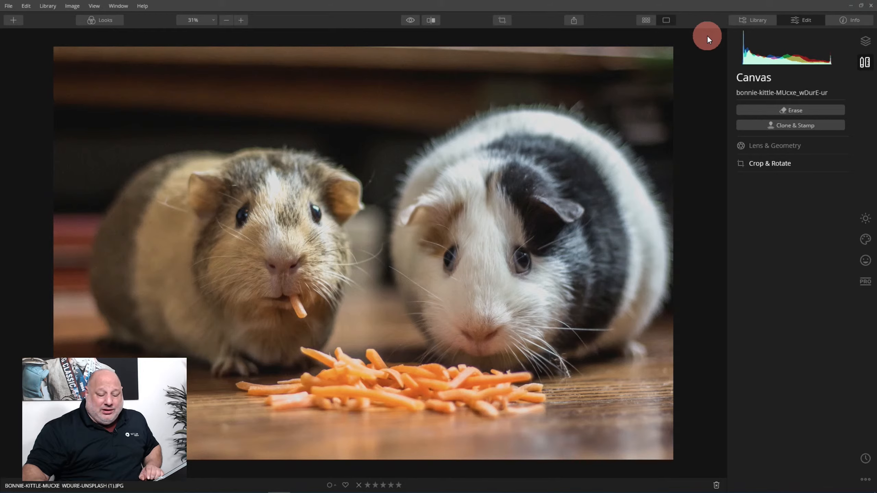
Apply a Glow effect of type Soft Focus to the guinea pig photo with an Amount of 79.
{"action": "left_click", "coordinate": [865, 238]}
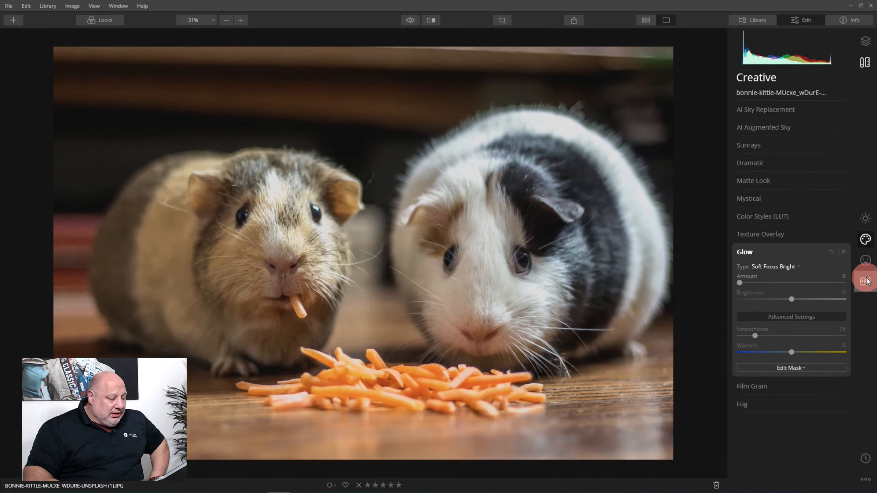
{"action": "left_click", "coordinate": [783, 268]}
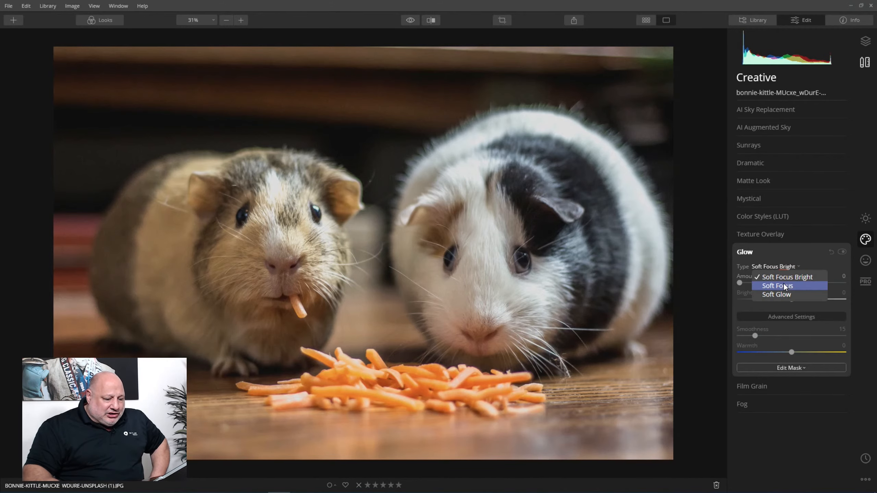
{"action": "left_click", "coordinate": [784, 286]}
{"action": "left_click_drag", "start_coordinate": [739, 282], "coordinate": [824, 283]}
Compare the Soft Glow and Soft Focus Bright types on the guinea pig photo, and return the Glow type to Soft Focus.
{"action": "left_click", "coordinate": [767, 267]}
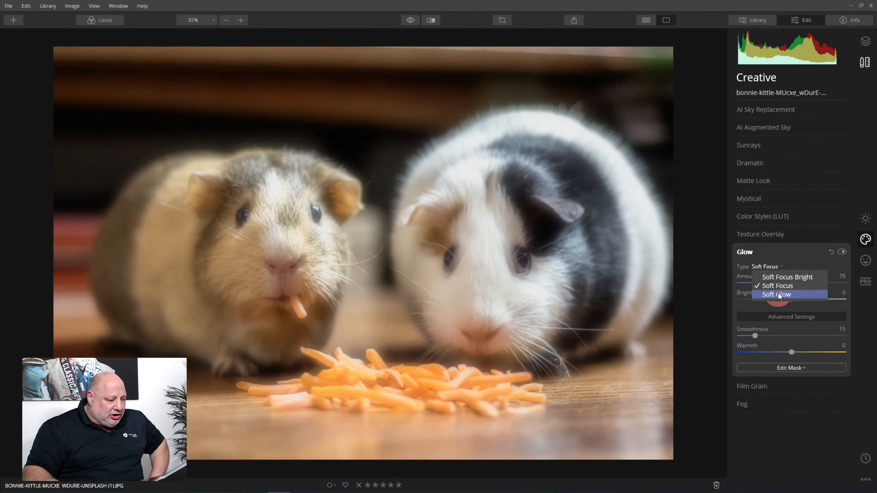
{"action": "left_click", "coordinate": [778, 293]}
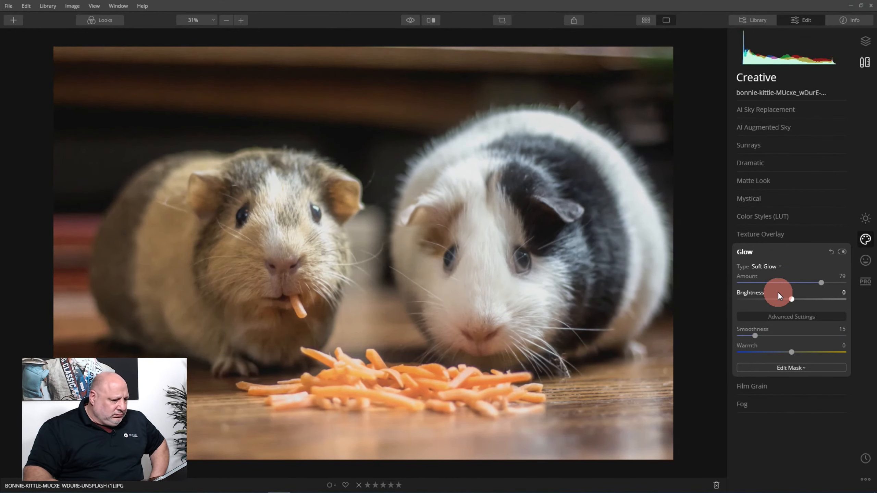
{"action": "left_click", "coordinate": [845, 253]}
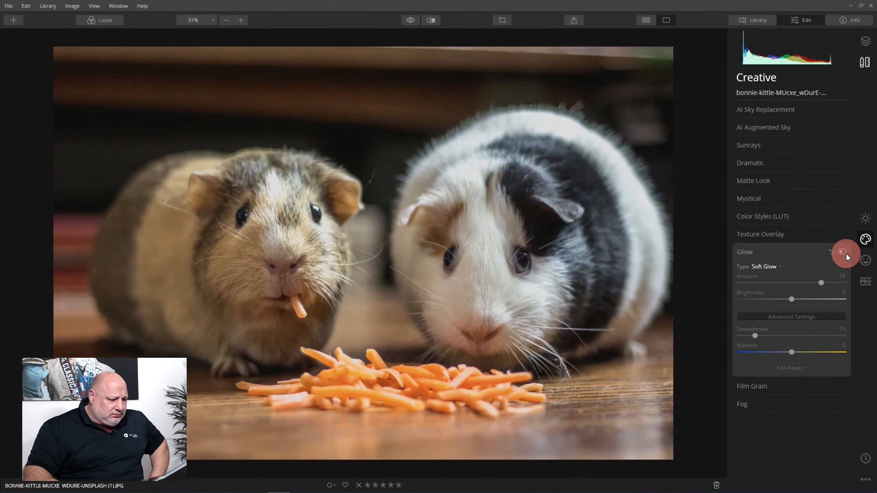
{"action": "left_click", "coordinate": [846, 253]}
{"action": "left_click", "coordinate": [768, 269]}
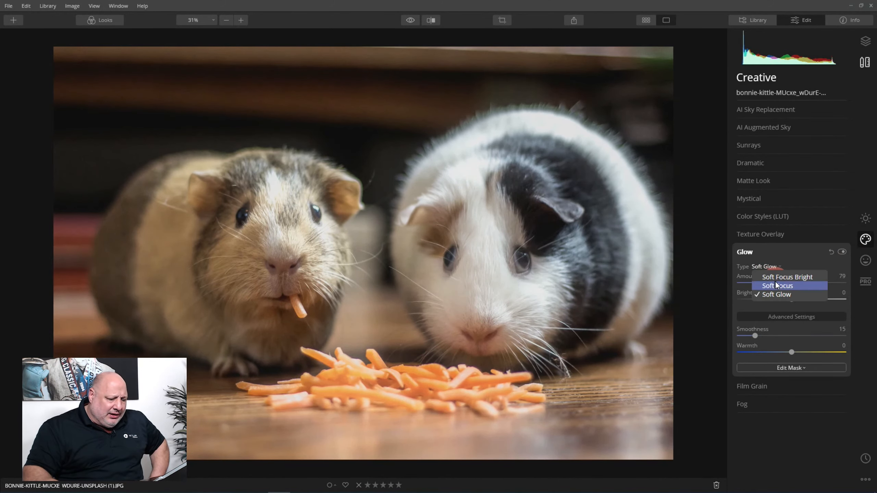
{"action": "left_click", "coordinate": [776, 278]}
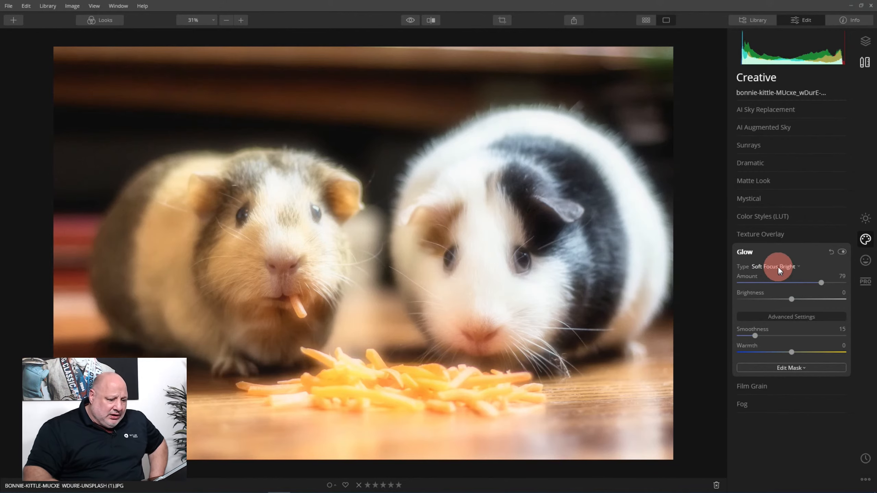
{"action": "left_click", "coordinate": [779, 267]}
{"action": "left_click", "coordinate": [783, 286]}
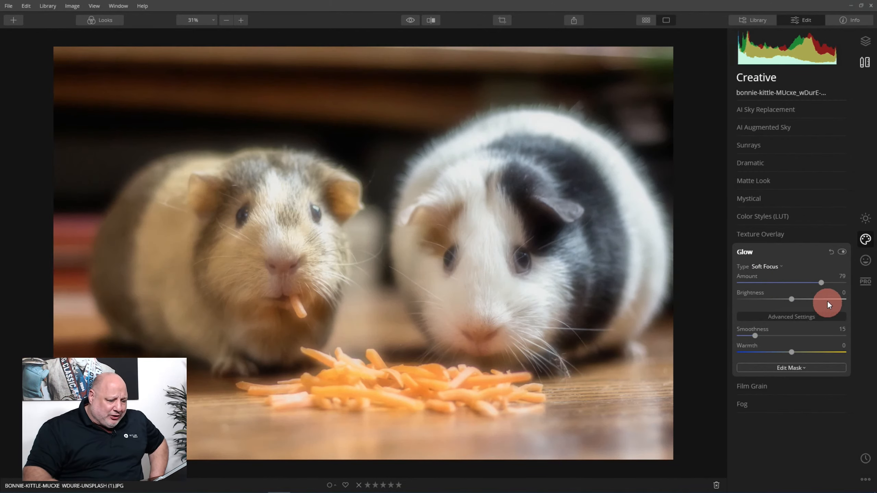
Set the Glow's Smoothness to 39 and its Brightness to -45.
{"action": "left_click_drag", "start_coordinate": [760, 336], "coordinate": [783, 340]}
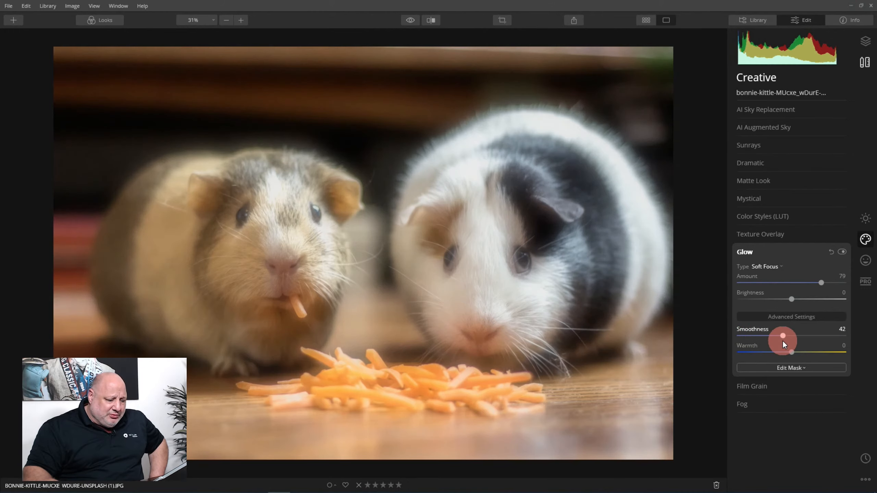
{"action": "left_click", "coordinate": [791, 296]}
{"action": "left_click_drag", "start_coordinate": [791, 296], "coordinate": [758, 300]}
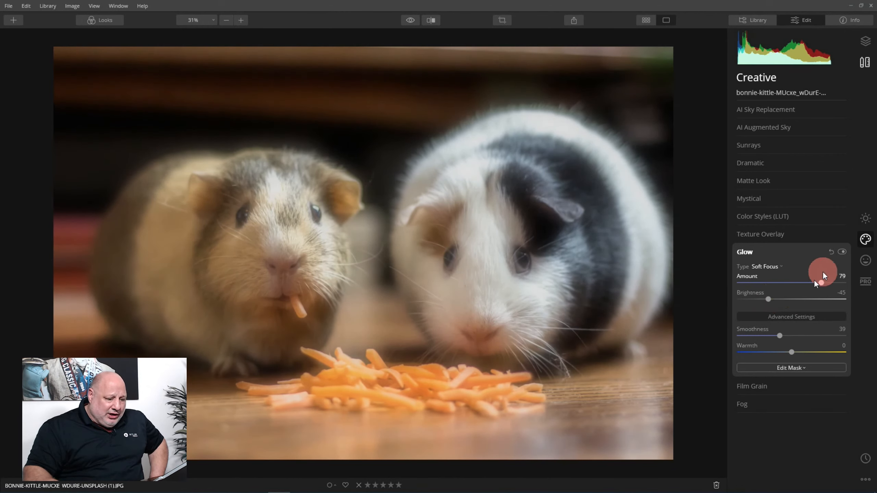
Mask the Glow away from both guinea pigs' faces with a wide elliptical radial mask centred between them, and compare before and after.
{"action": "left_click", "coordinate": [790, 368]}
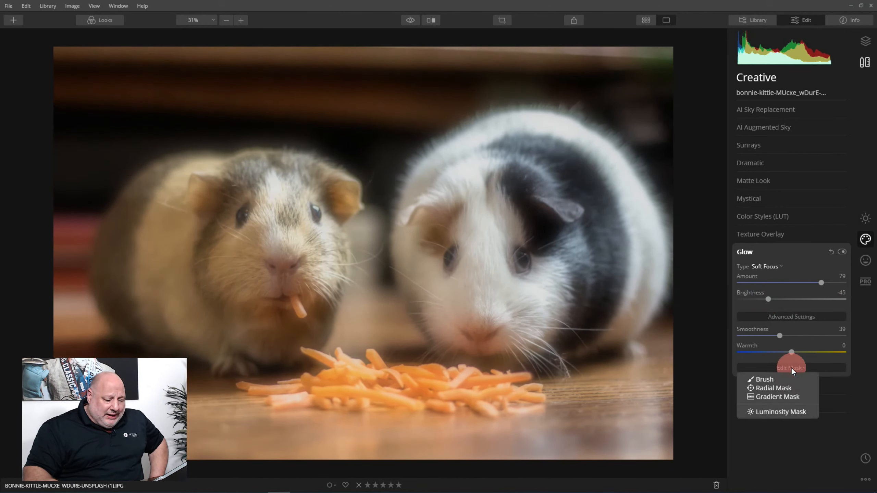
{"action": "left_click", "coordinate": [777, 387]}
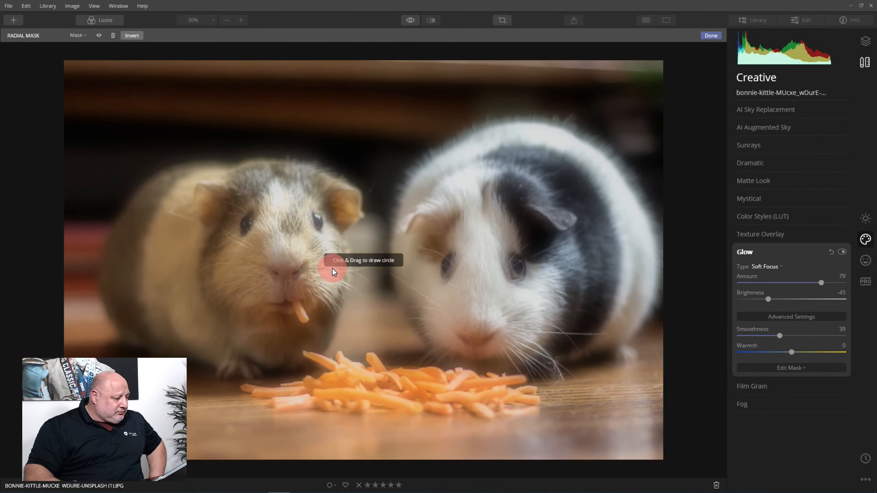
{"action": "mouse_move", "coordinate": [332, 269]}
{"action": "left_mouse_down"}
{"action": "mouse_move", "coordinate": [407, 273]}
{"action": "mouse_move", "coordinate": [396, 281]}
{"action": "left_mouse_up"}
{"action": "left_click_drag", "start_coordinate": [382, 261], "coordinate": [374, 260]}
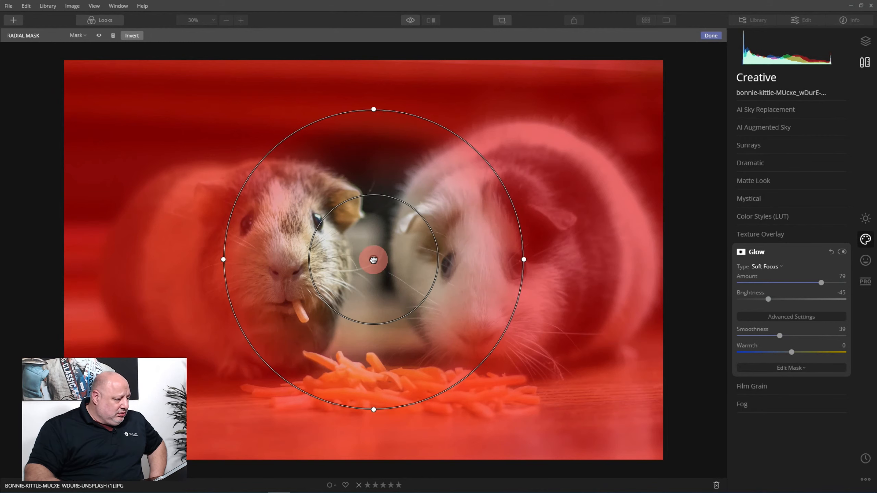
{"action": "left_click", "coordinate": [221, 260]}
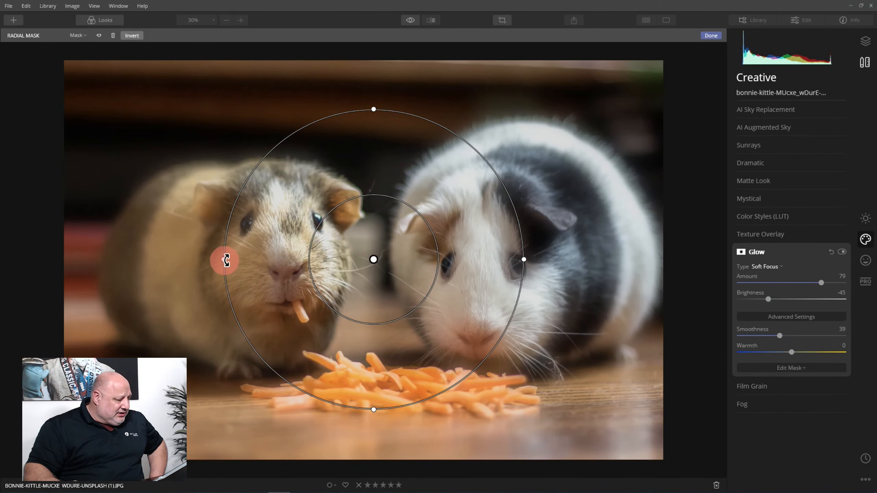
{"action": "left_click_drag", "start_coordinate": [223, 260], "coordinate": [18, 272]}
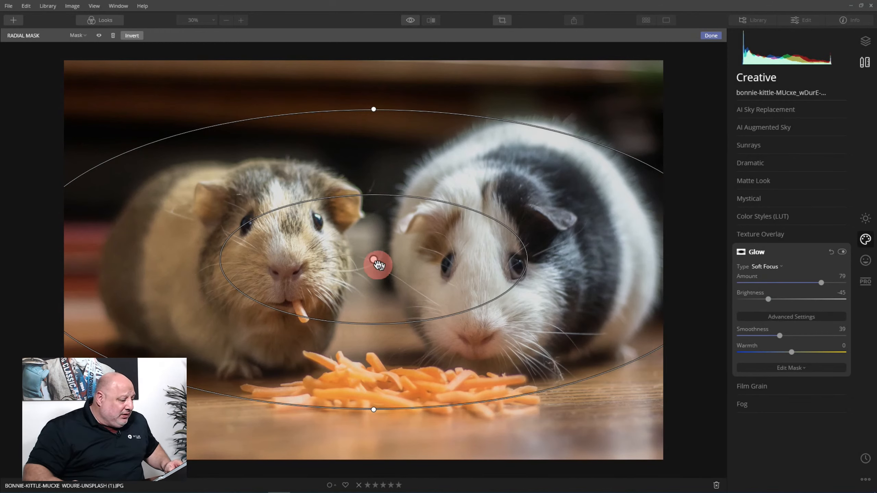
{"action": "left_click_drag", "start_coordinate": [371, 261], "coordinate": [352, 260]}
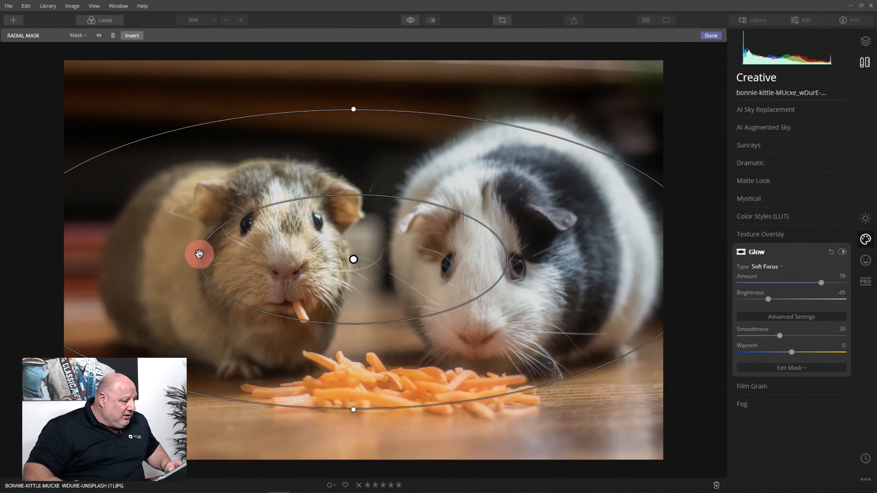
{"action": "left_click", "coordinate": [711, 36]}
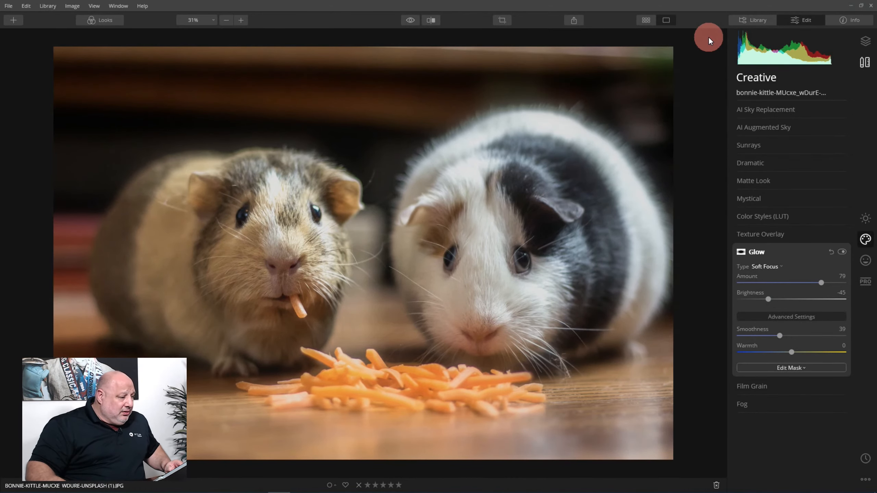
{"action": "left_click", "coordinate": [408, 17]}
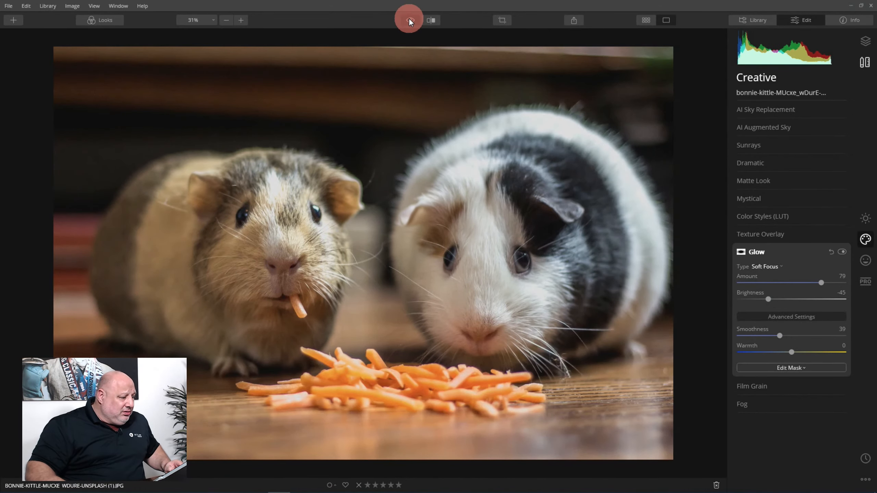
{"action": "left_click", "coordinate": [409, 18]}
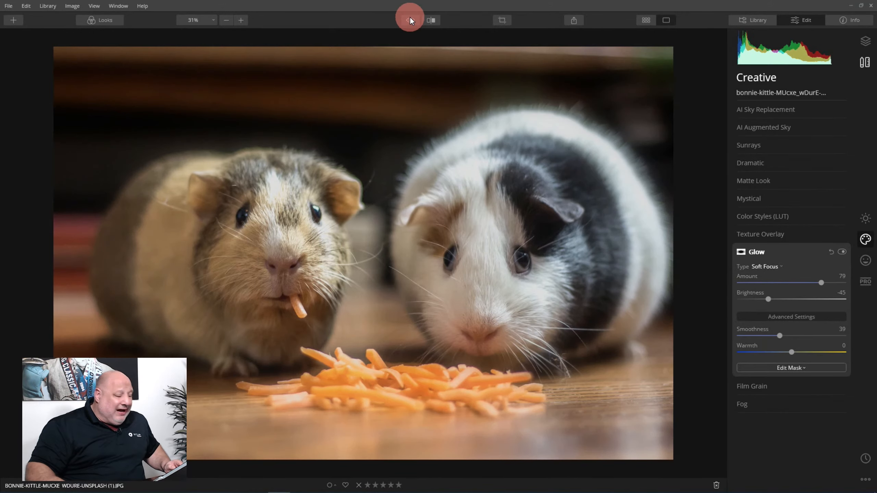